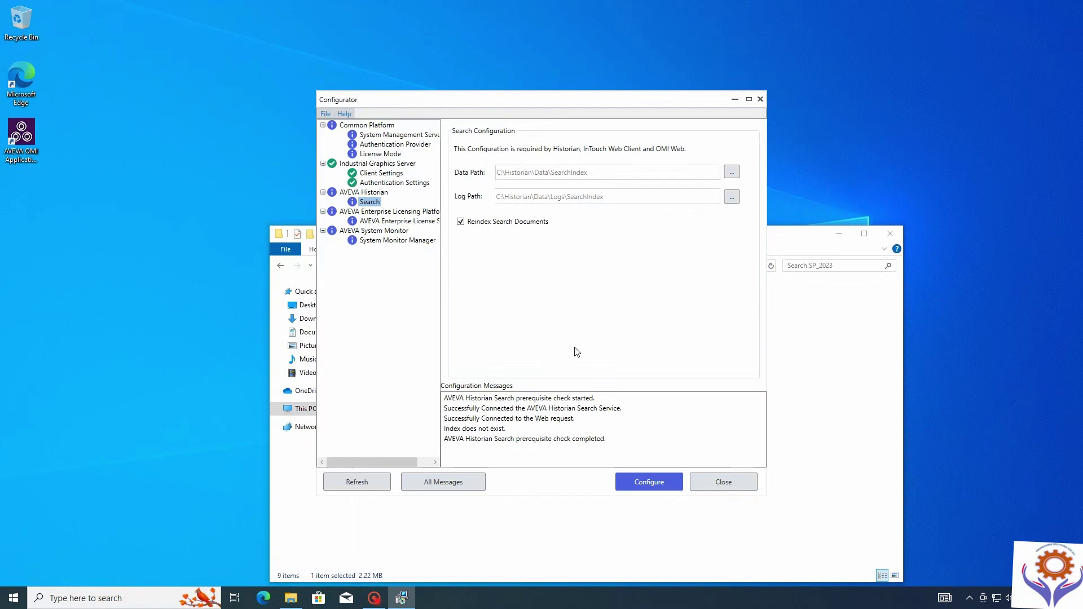
Rerun the Historian Search configuration until the search index and Web sources are created.
click(655, 489)
click(647, 482)
click(648, 482)
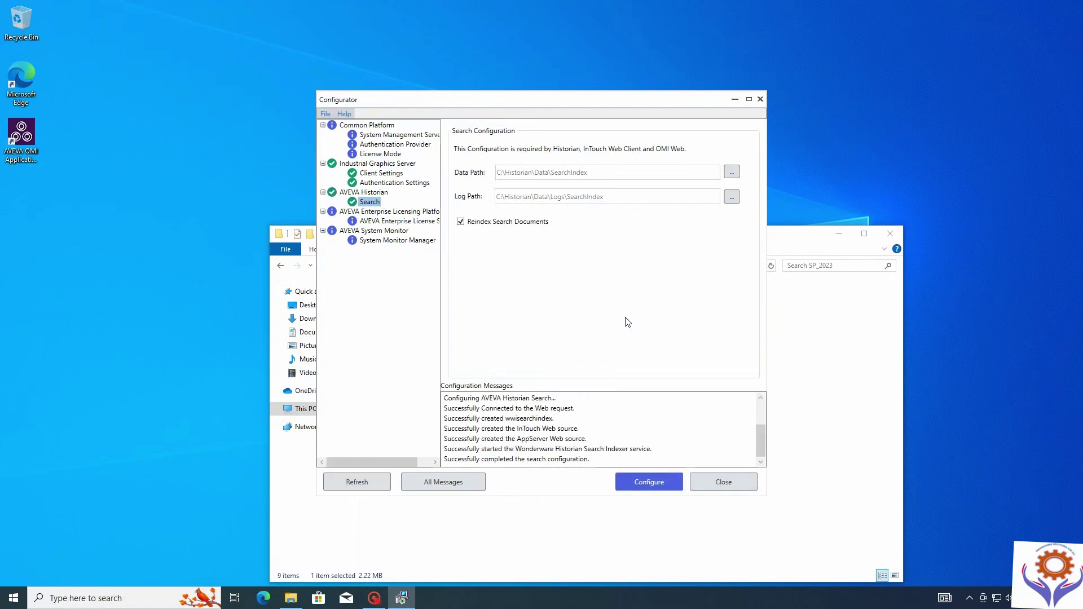
Configure this machine as the System Management Server and accept the warning to register the device.
click(383, 136)
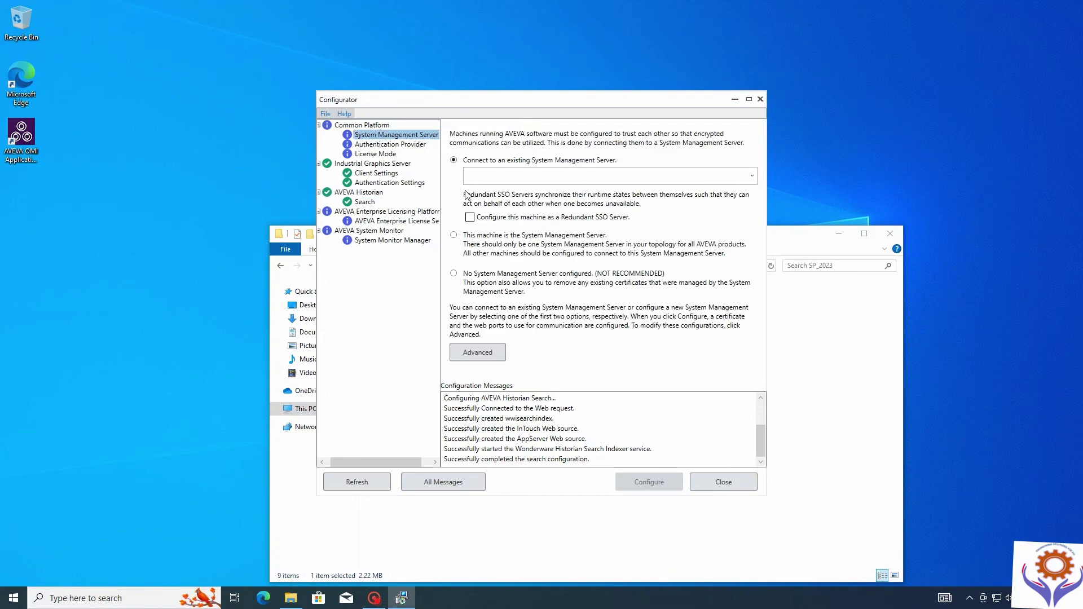
click(454, 235)
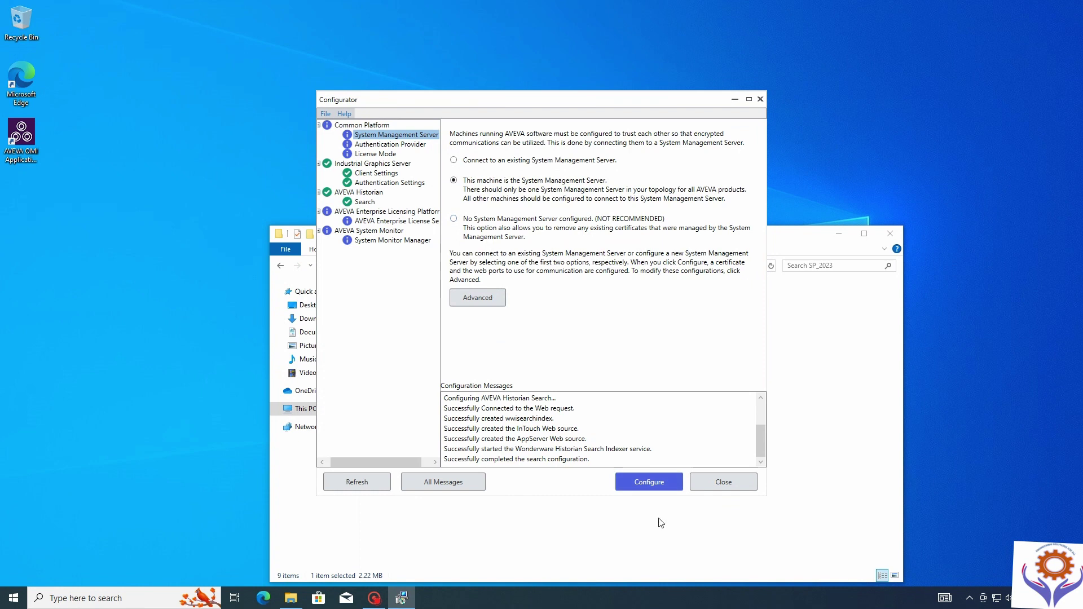
click(654, 482)
click(591, 356)
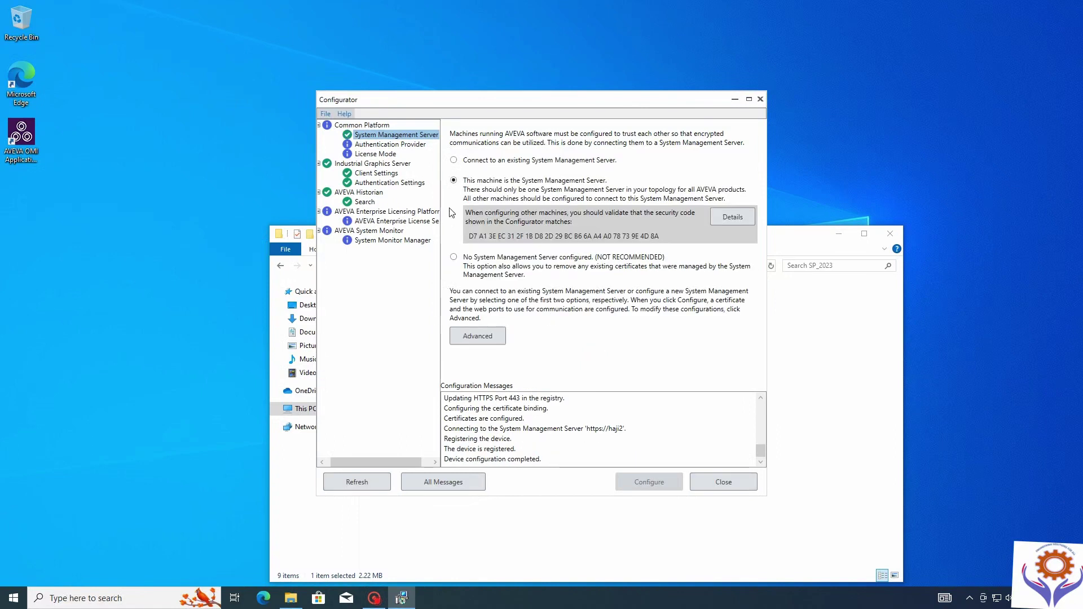
Configure the Authentication Provider, License Mode with Flex disabled, and License Server HAJI2 on port 55555.
click(405, 144)
click(649, 481)
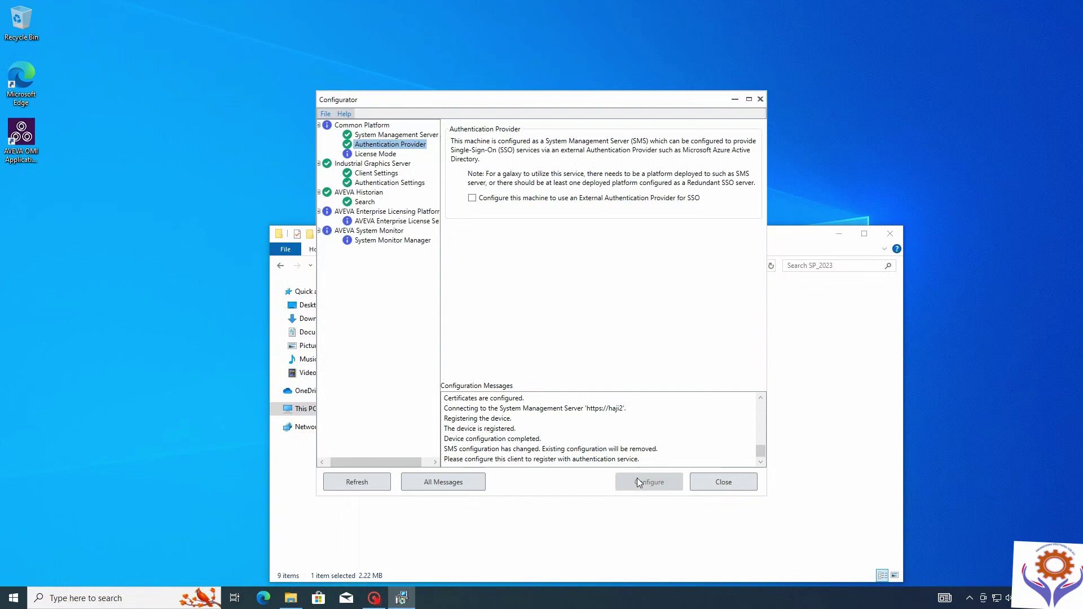
click(378, 156)
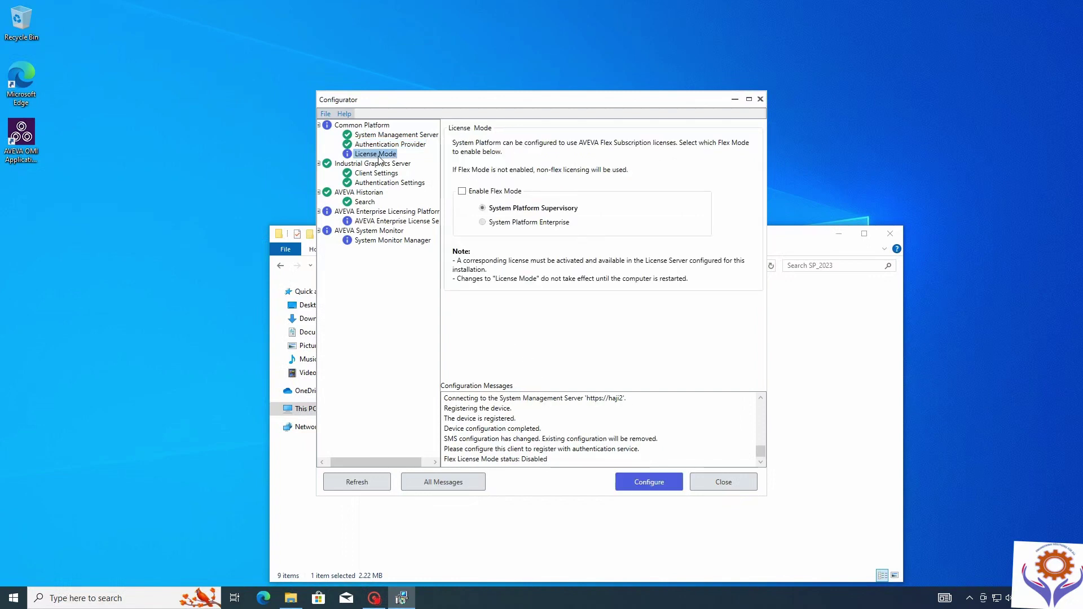
click(652, 480)
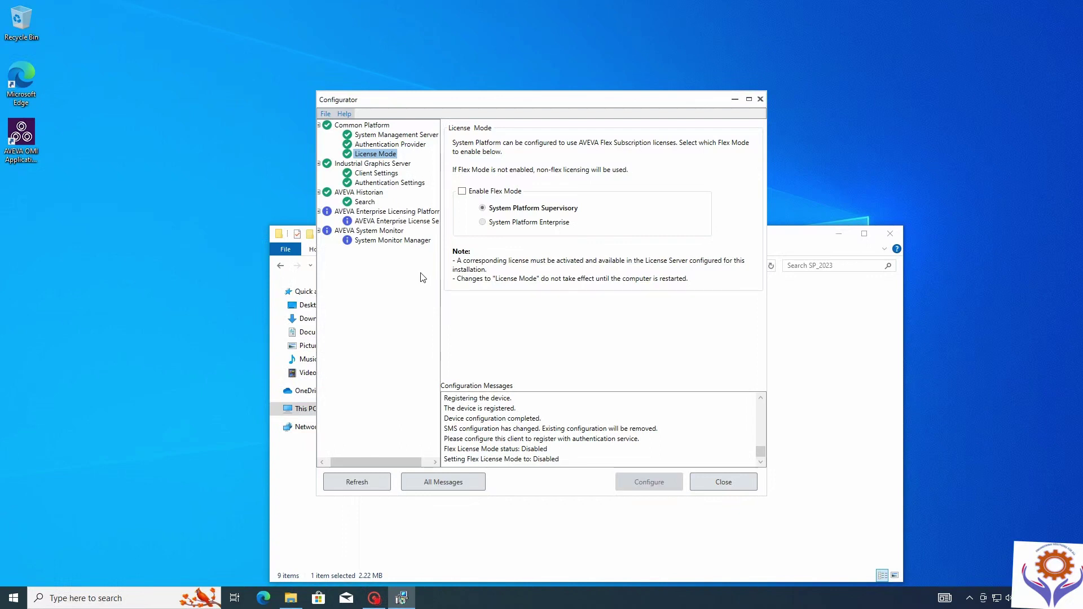
click(396, 221)
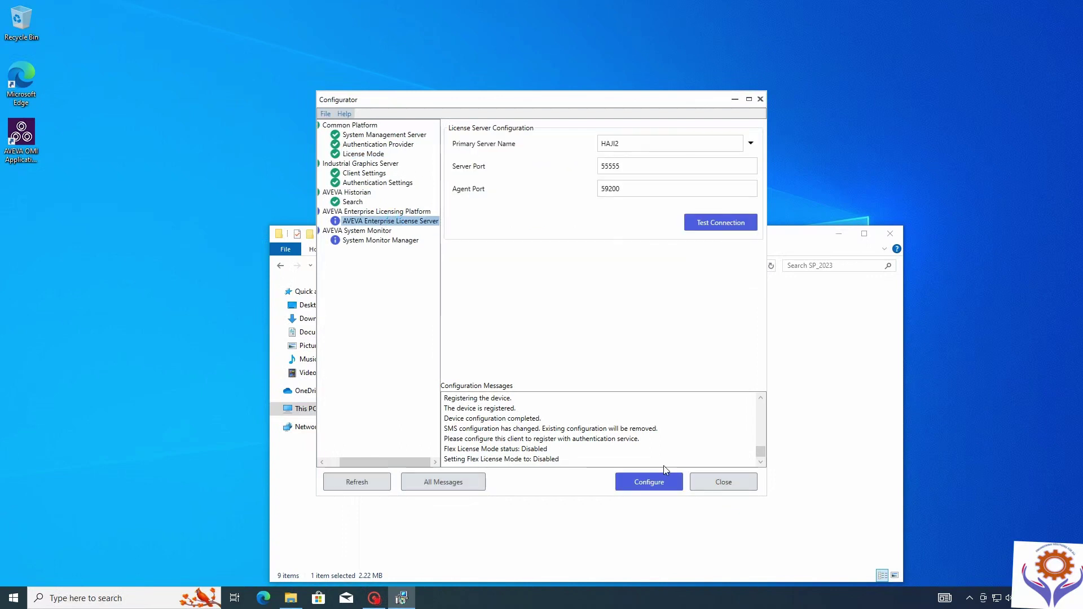
click(641, 484)
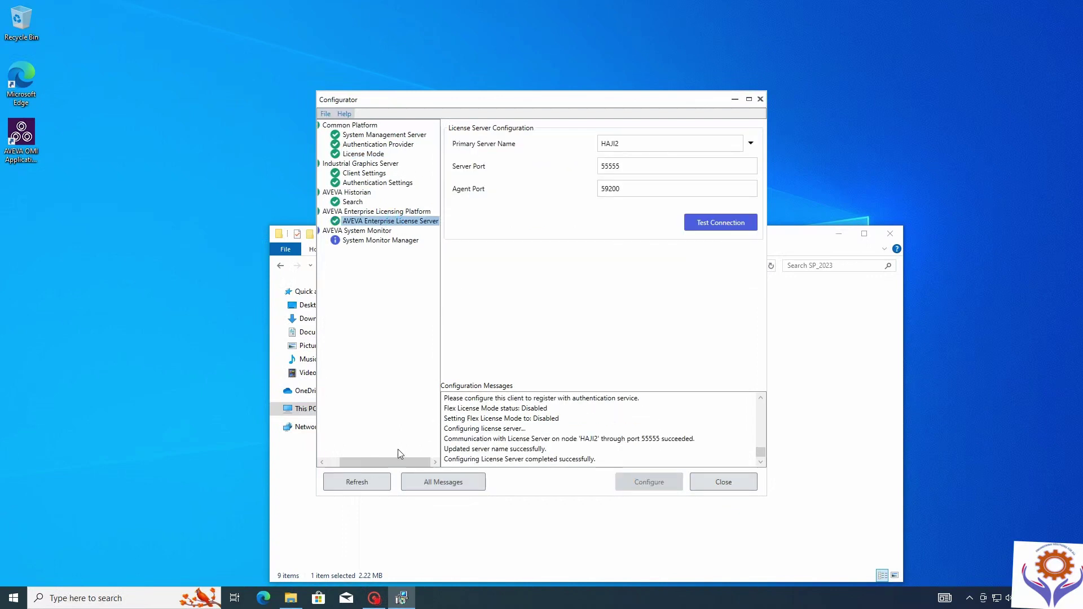
Exit the Configurator without finishing the remaining items and postpone the restart.
drag(352, 461, 340, 461)
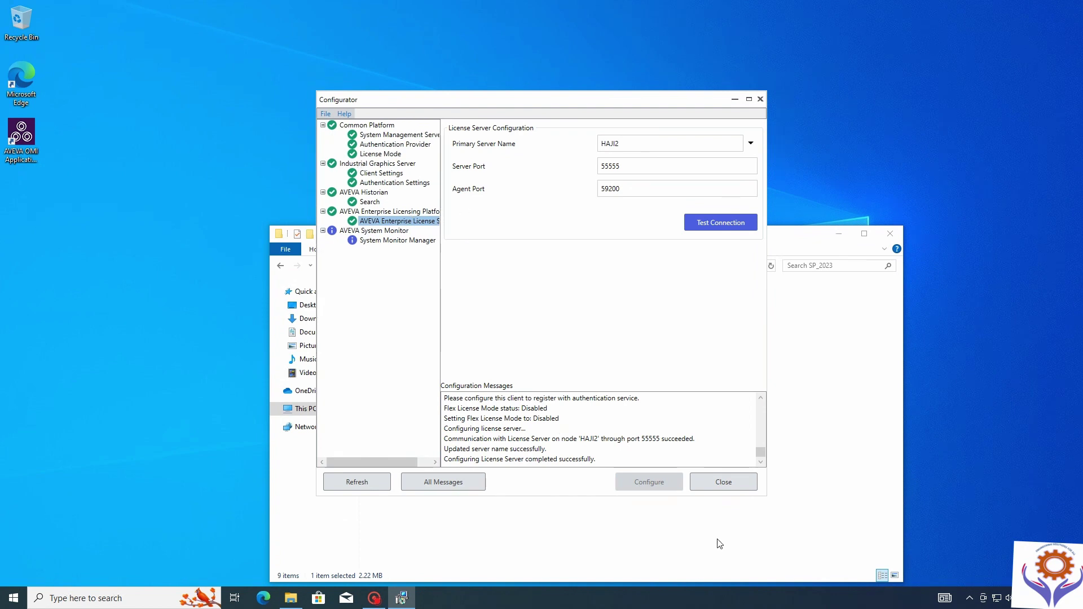
click(729, 482)
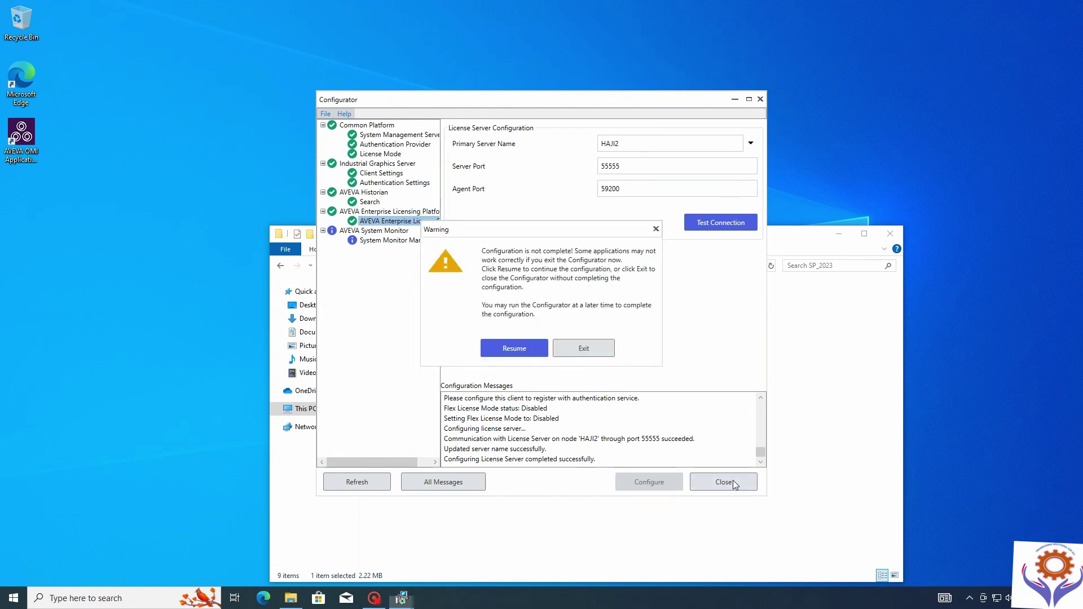
click(581, 348)
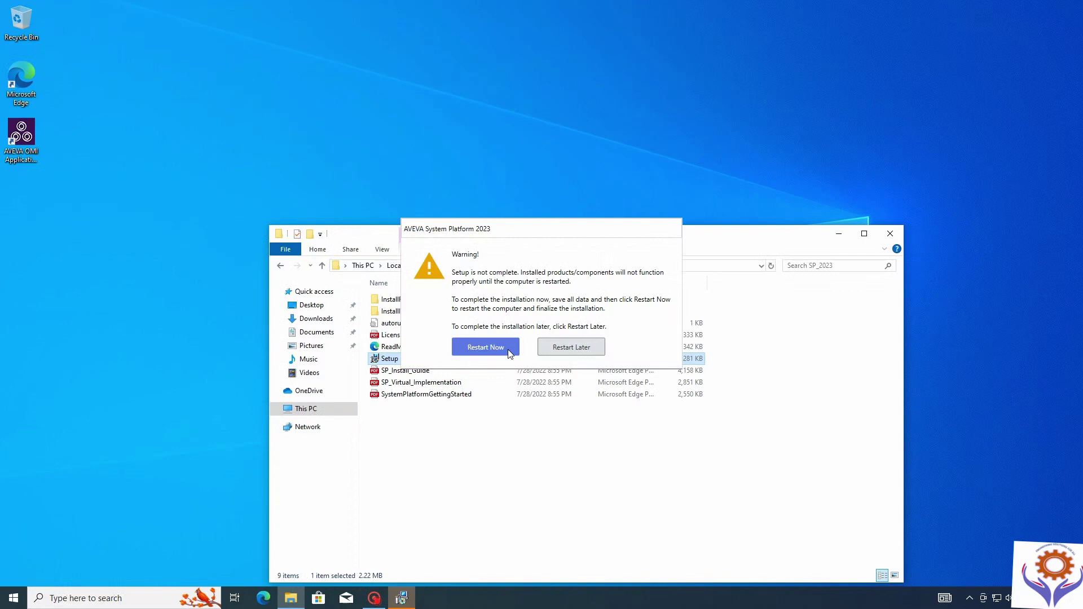
click(571, 347)
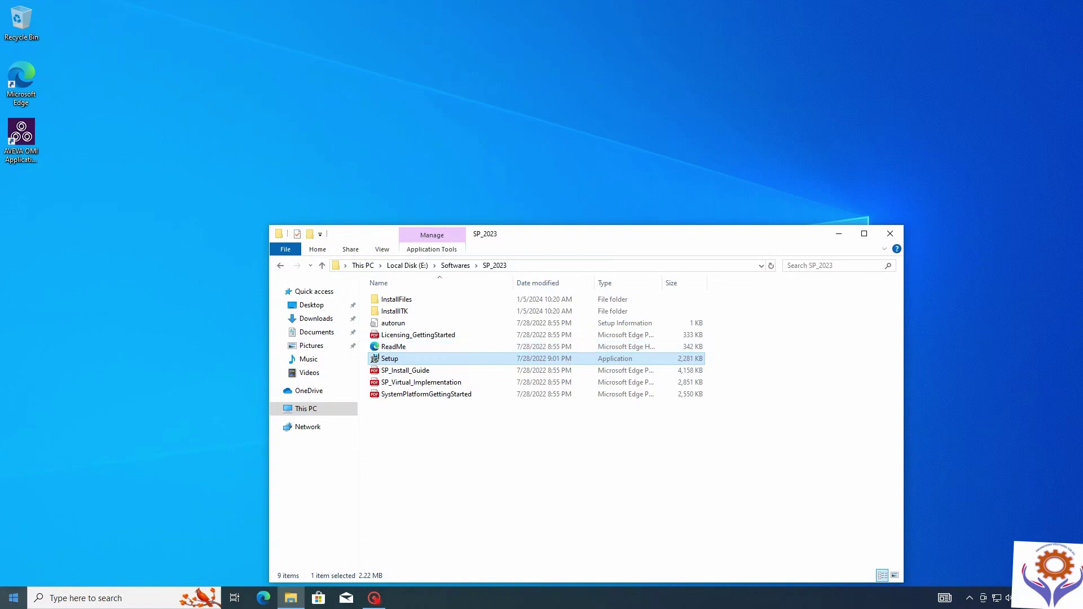
Scroll the Start menu app list and expand the AVEVA folder to find Enterprise License Manager.
click(8, 602)
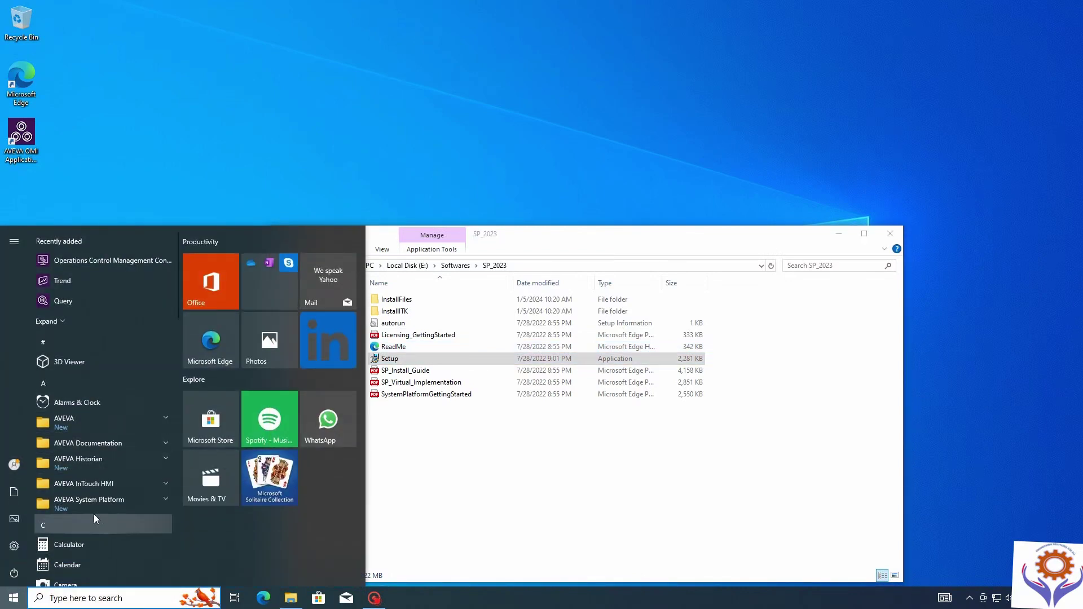
scroll(93, 513, down, 8)
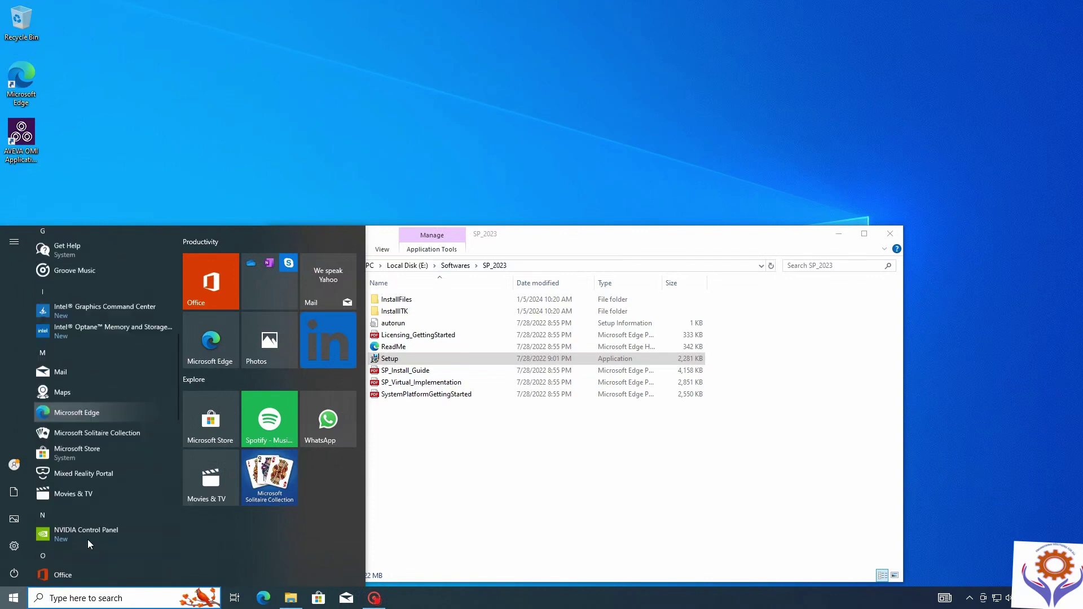
scroll(87, 543, down, 2)
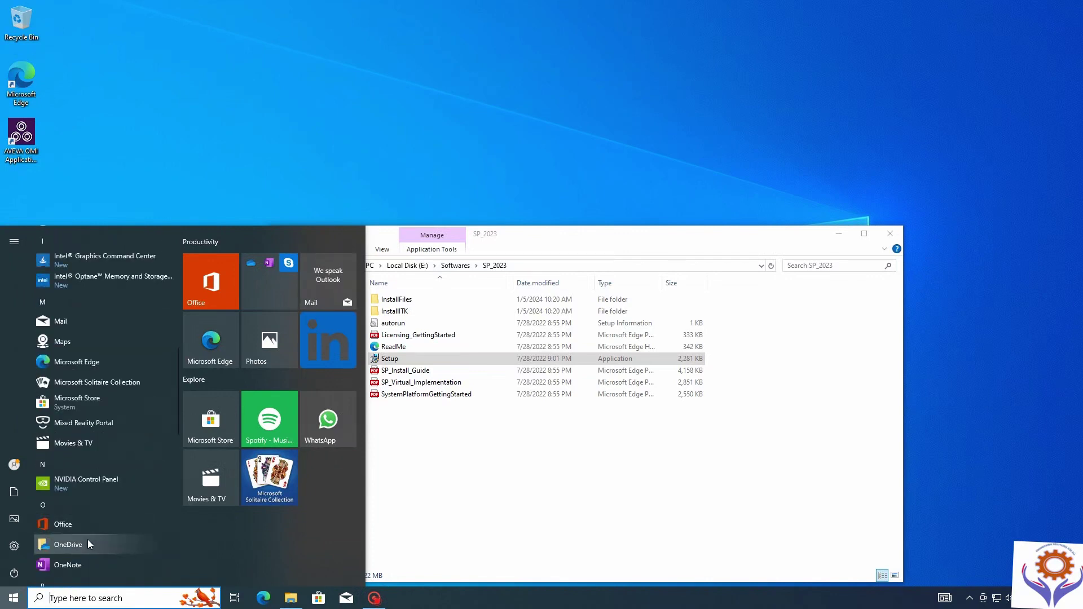
scroll(88, 543, down, 10)
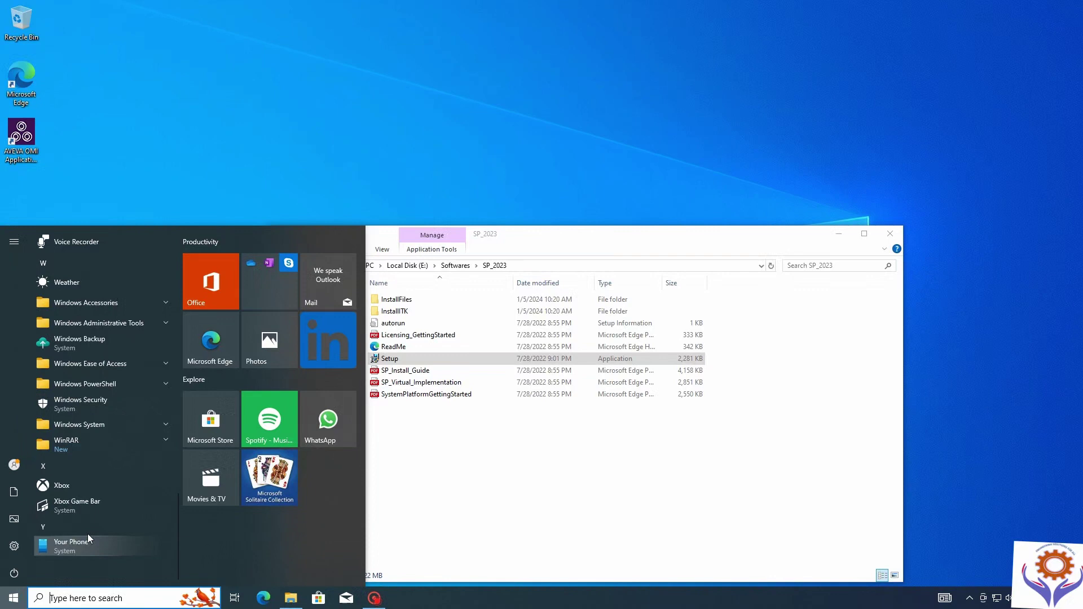
scroll(96, 471, up, 4)
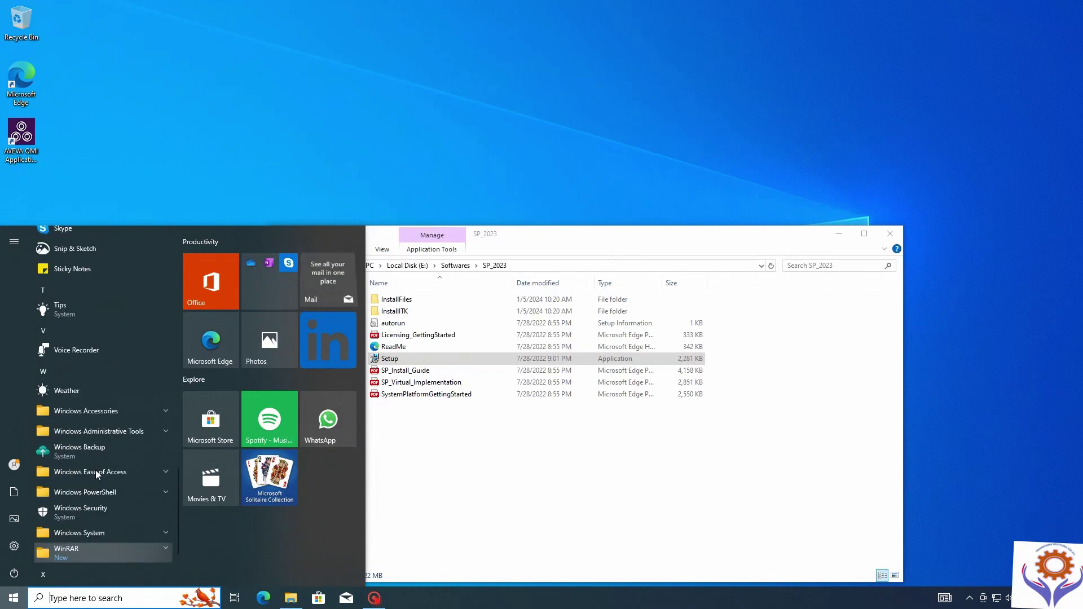
scroll(96, 469, up, 10)
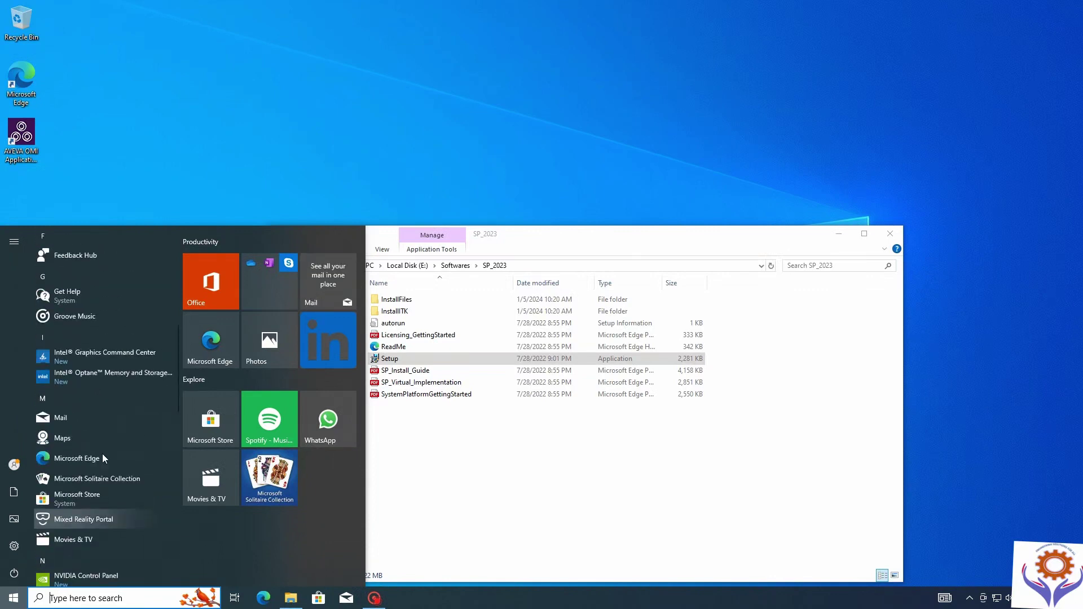
scroll(103, 451, up, 10)
click(89, 425)
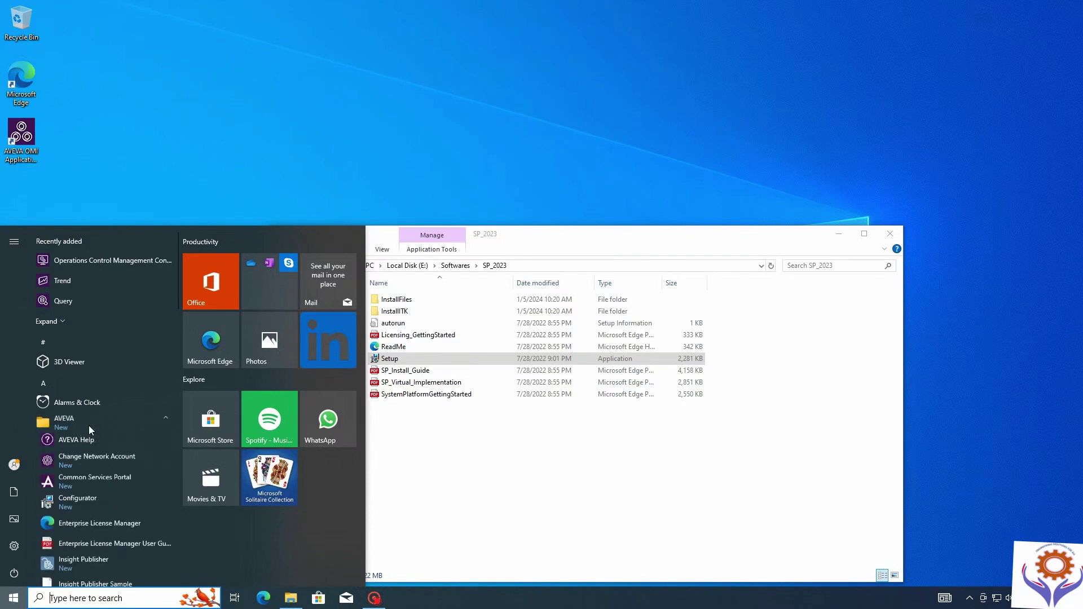
scroll(82, 504, down, 3)
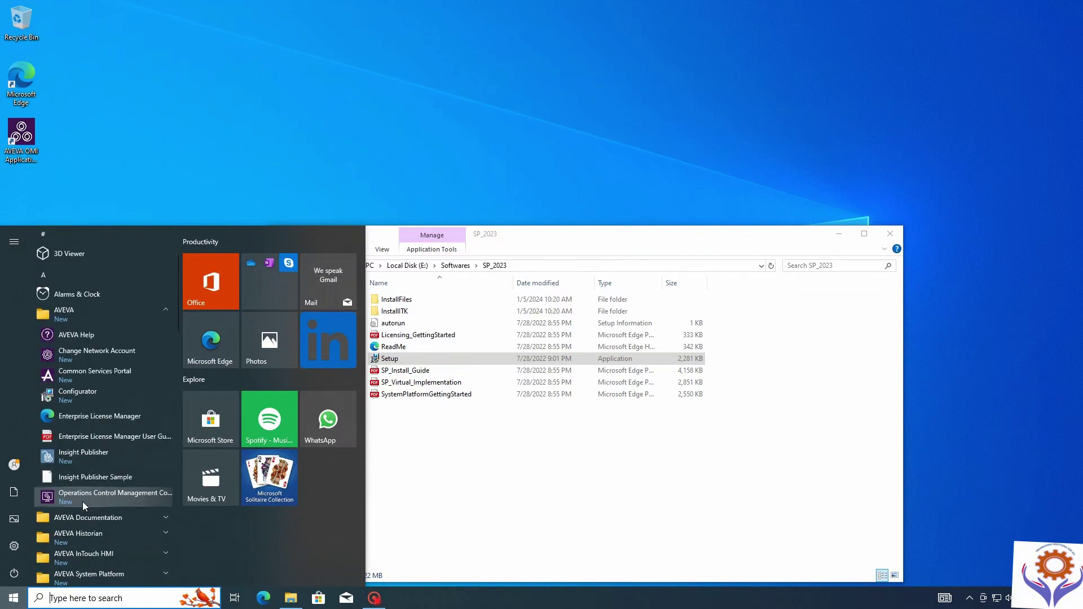
Launch Enterprise License Manager and start adding a licence to server HAJI2.
click(87, 417)
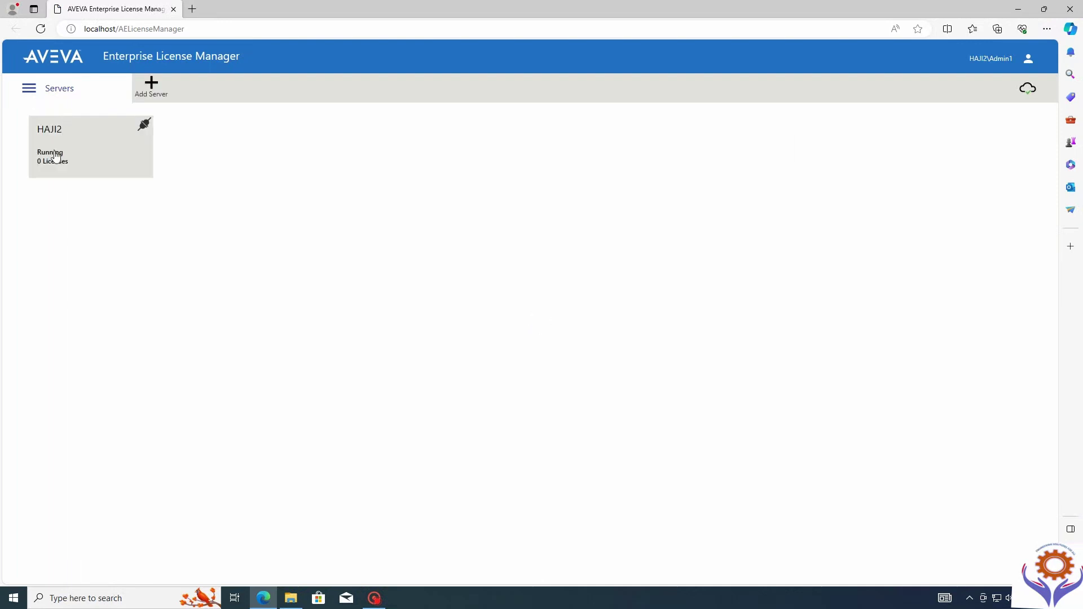
click(55, 157)
click(58, 216)
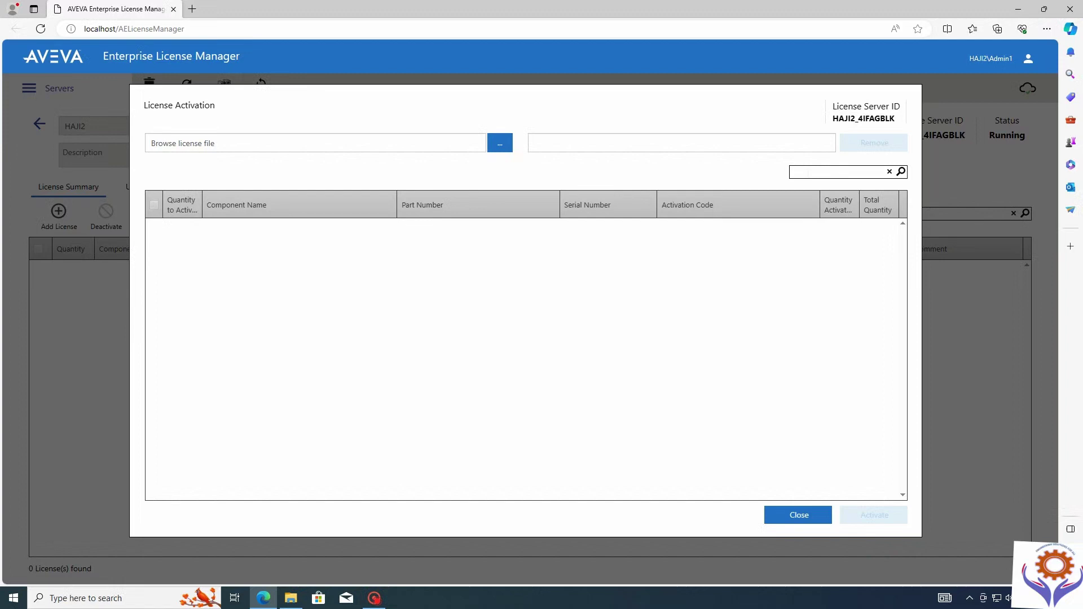
Load the licence XML from E:\Softwares and tick InTouch HMI 2023 Workstation, quantity 1.
click(500, 144)
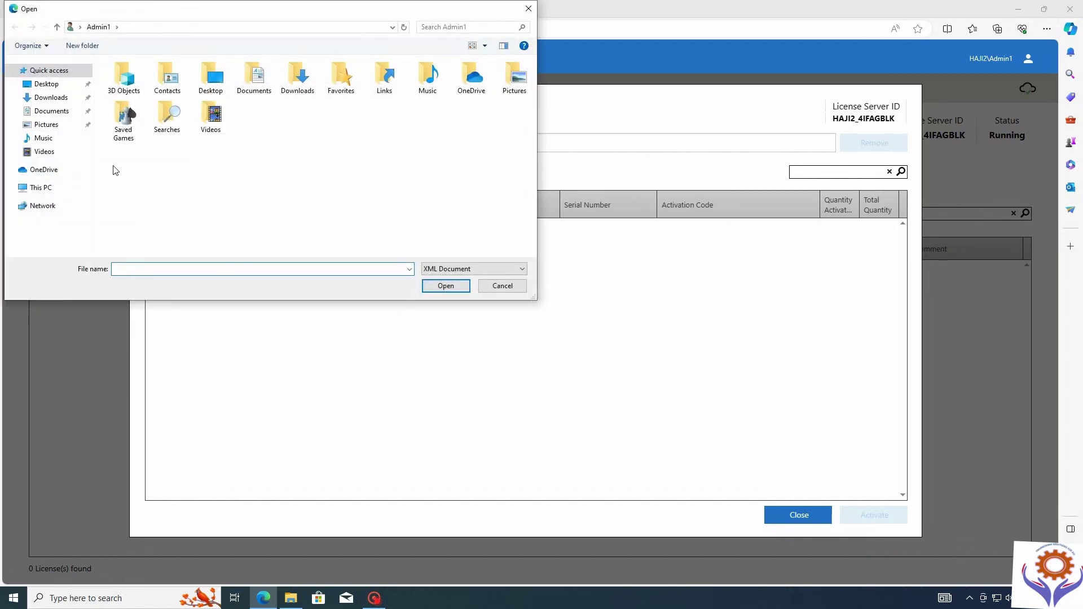
click(42, 187)
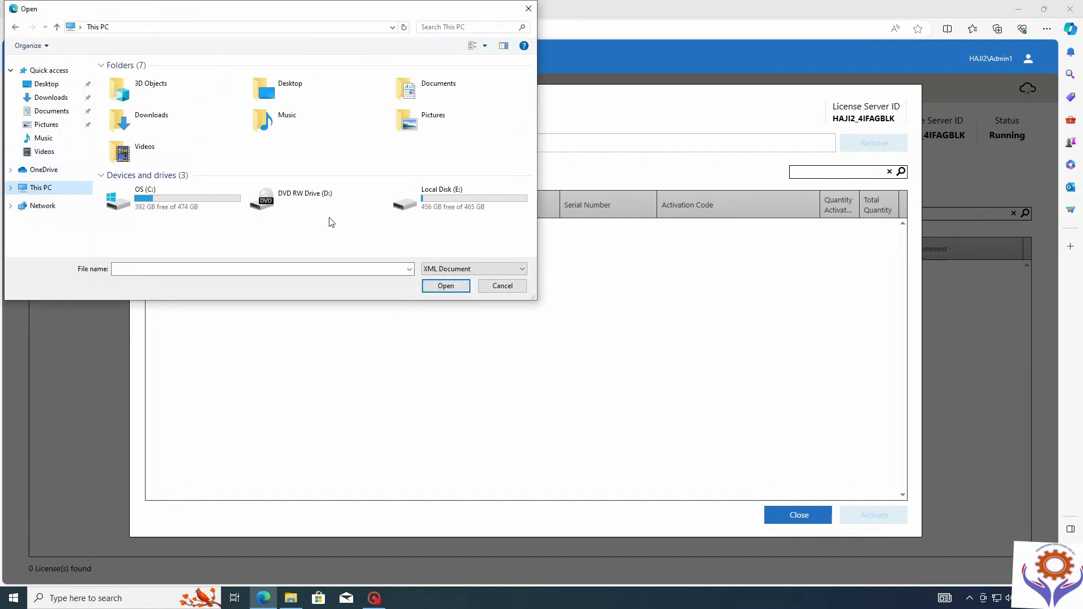
double_click(420, 197)
click(130, 79)
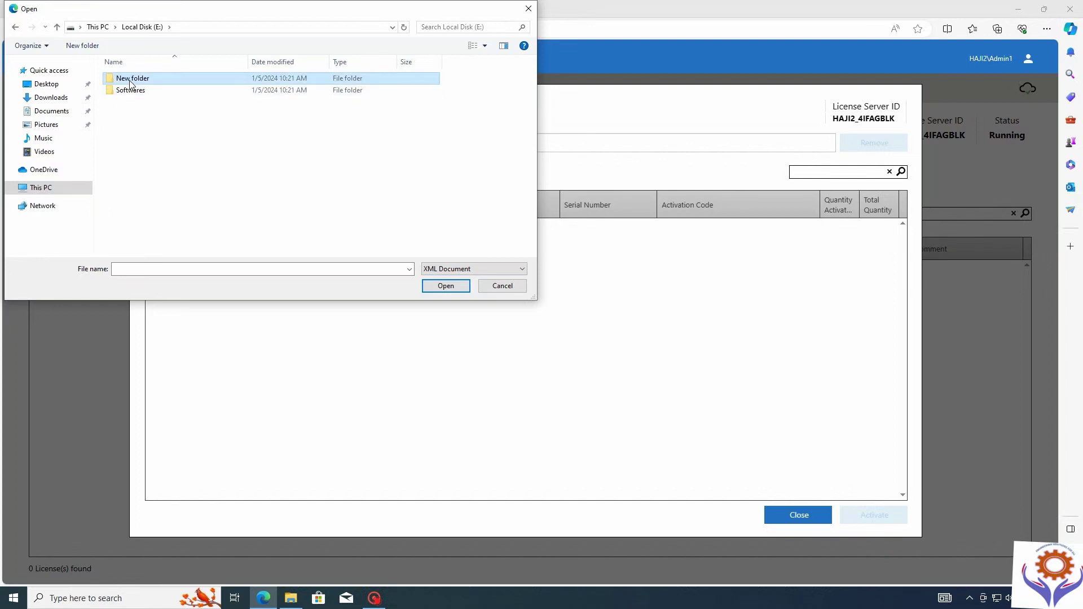
double_click(130, 82)
double_click(129, 83)
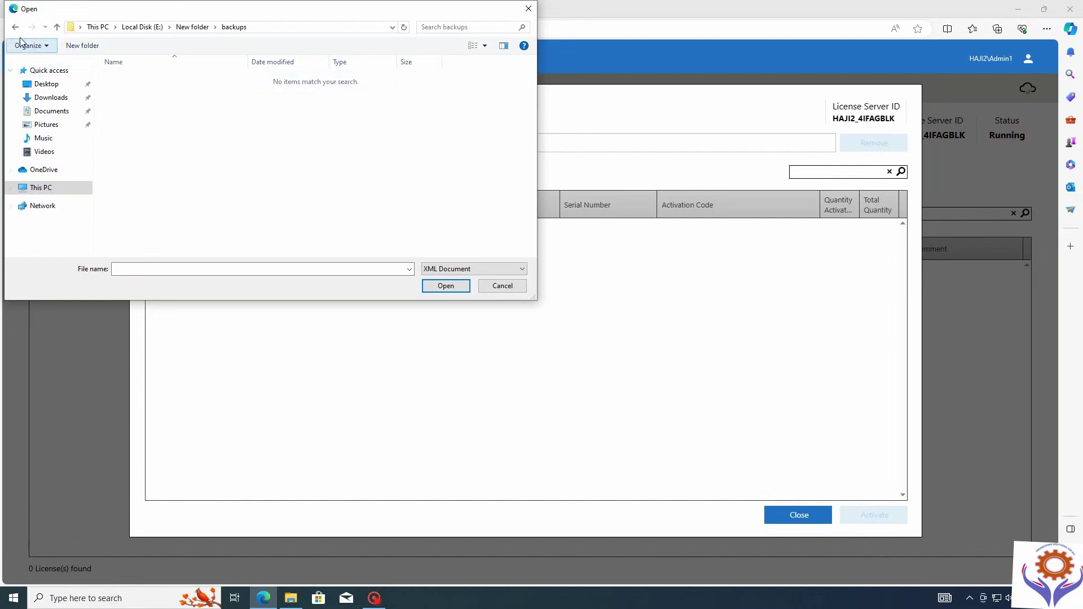
click(15, 27)
click(15, 27)
click(141, 91)
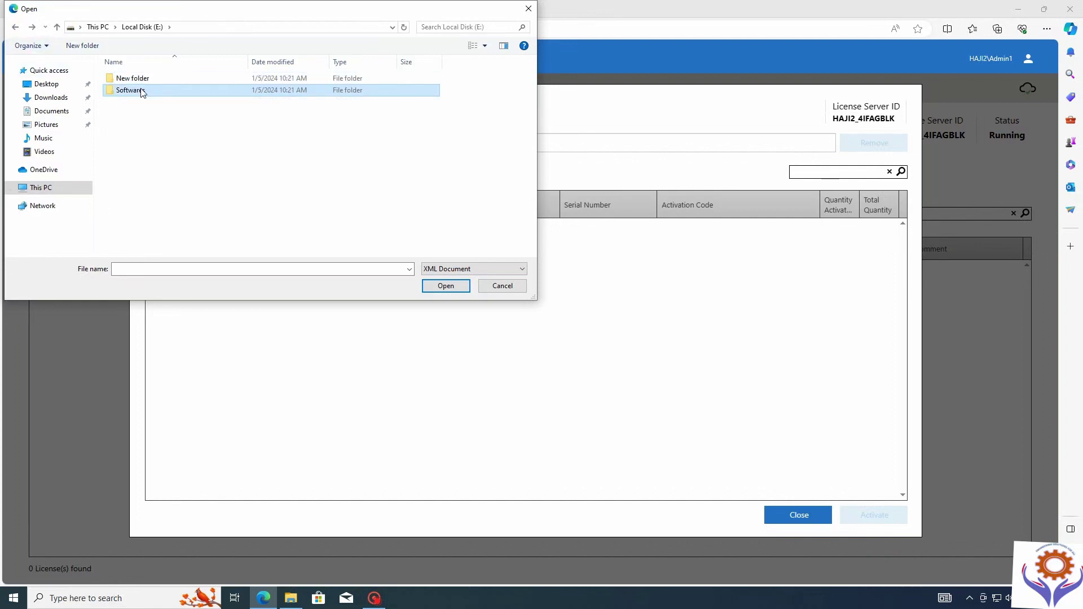
double_click(141, 91)
double_click(147, 102)
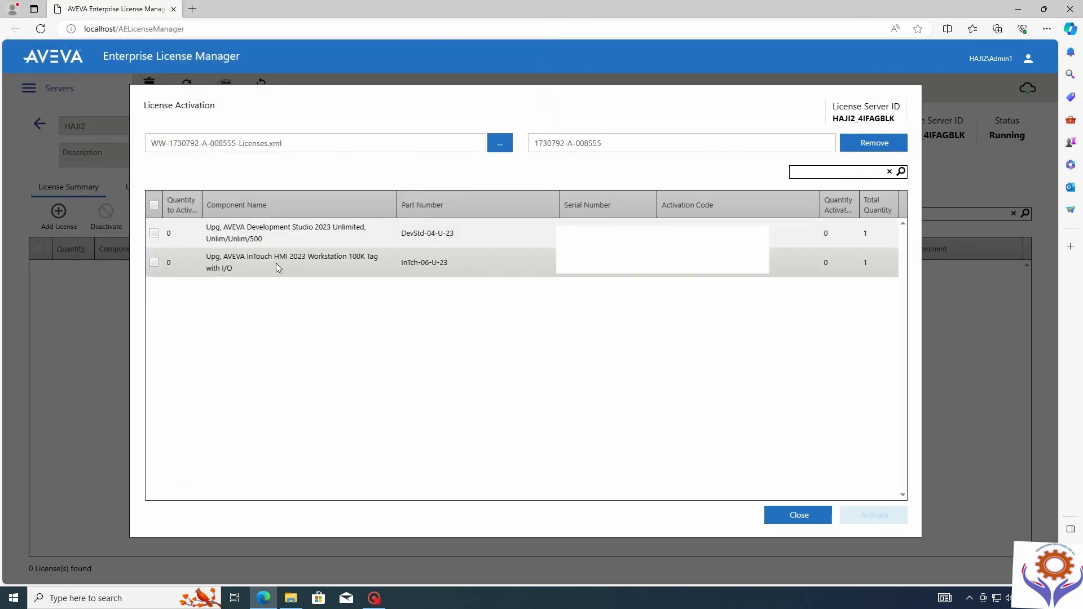
click(154, 262)
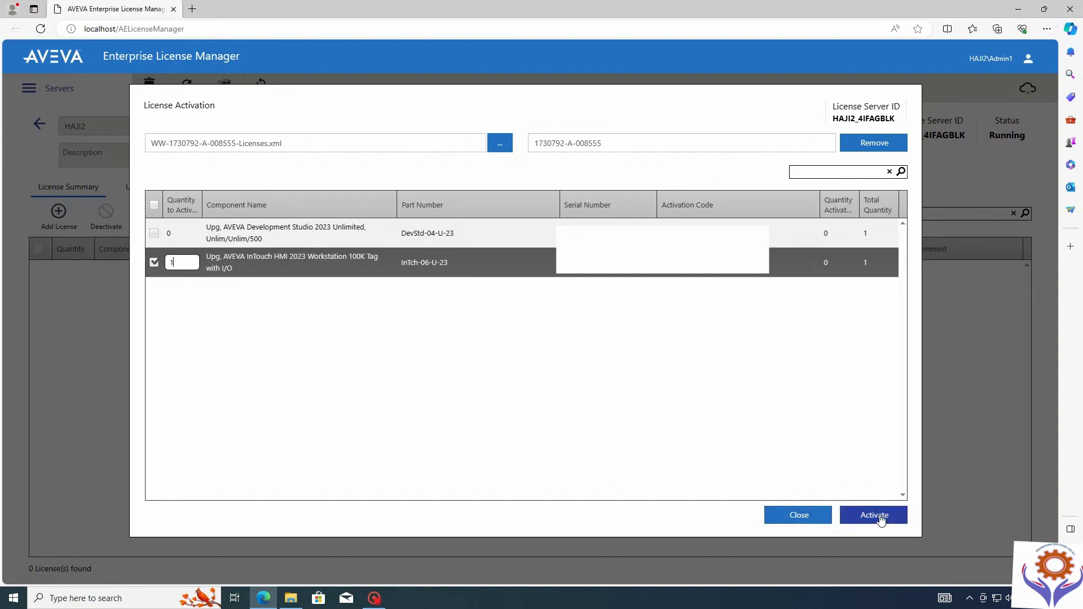
Close the activation dialog and switch Activation settings to Offline Activation.
click(799, 515)
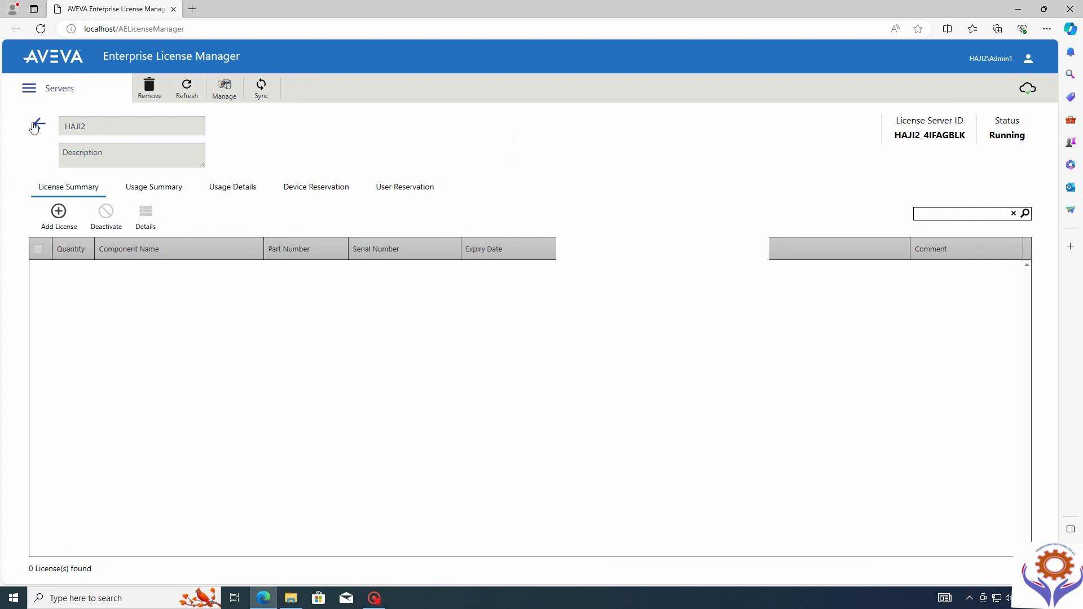
click(31, 90)
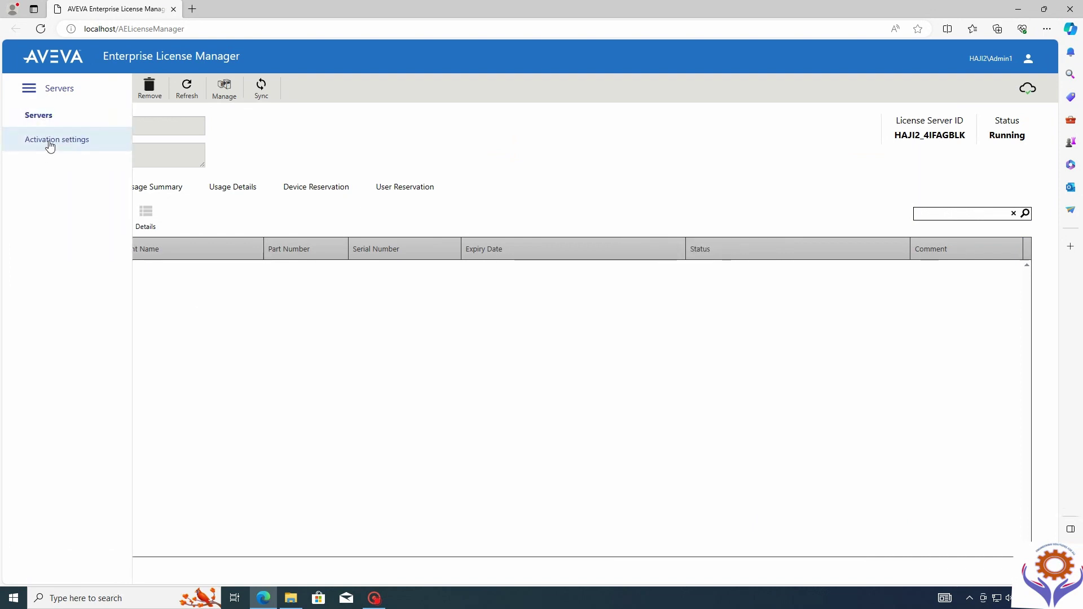
click(45, 141)
click(51, 218)
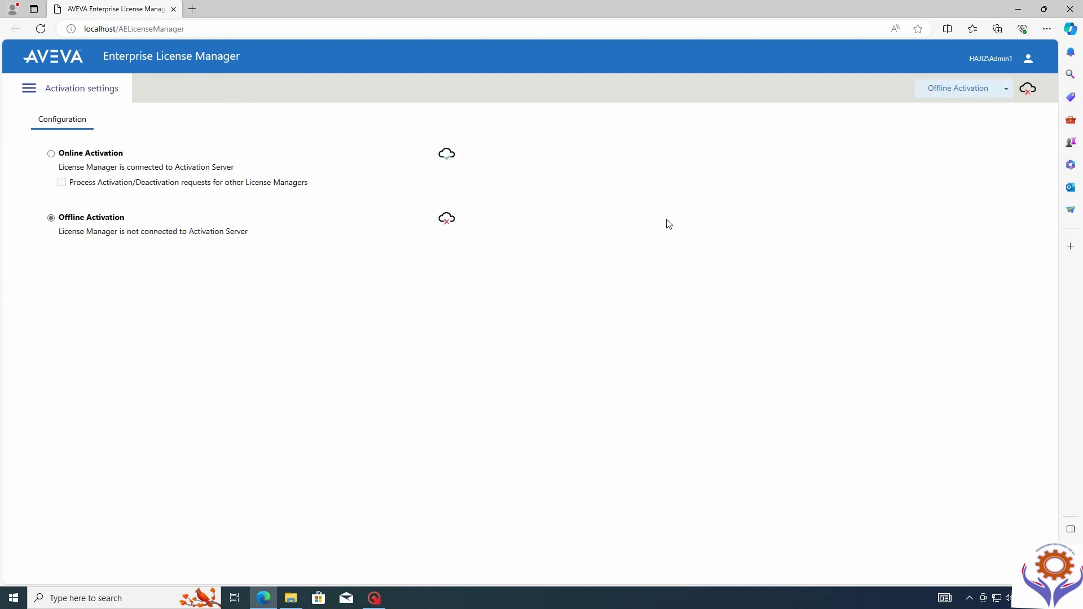
Reopen Add License for HAJI2 and select one InTouch HMI 2023 Workstation licence.
click(29, 90)
click(40, 118)
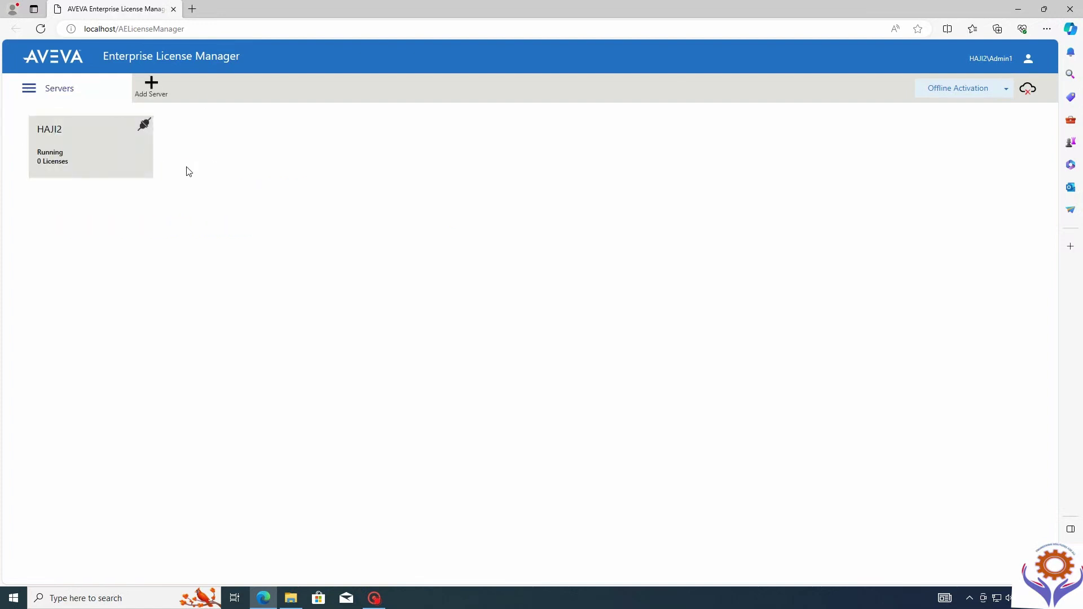
click(47, 160)
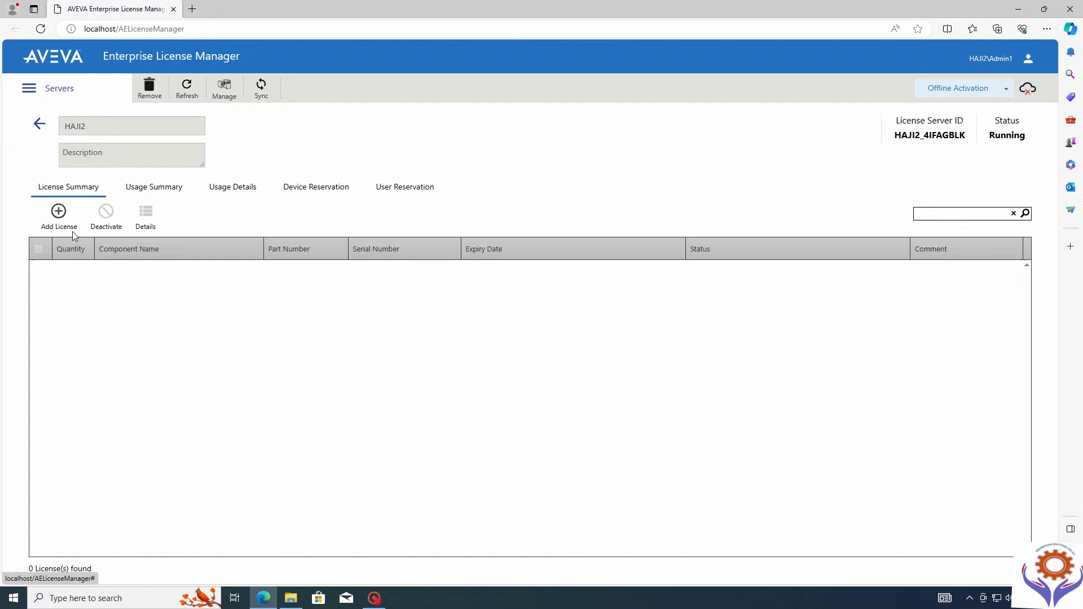
click(66, 224)
click(154, 263)
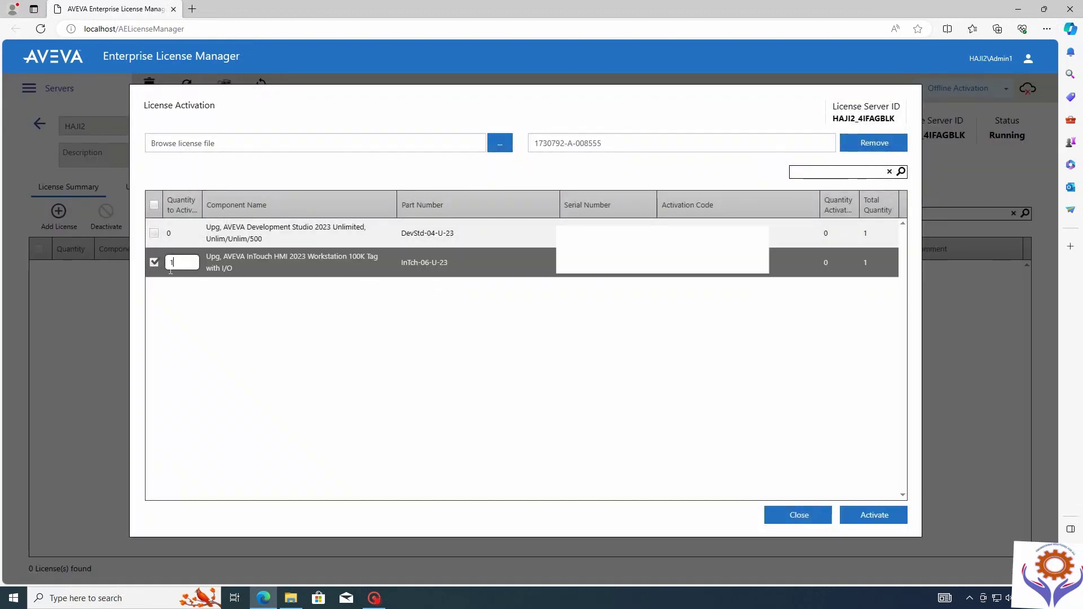
Activate the InTouch licence and request offline activation, leaving it Pending Activation.
click(856, 519)
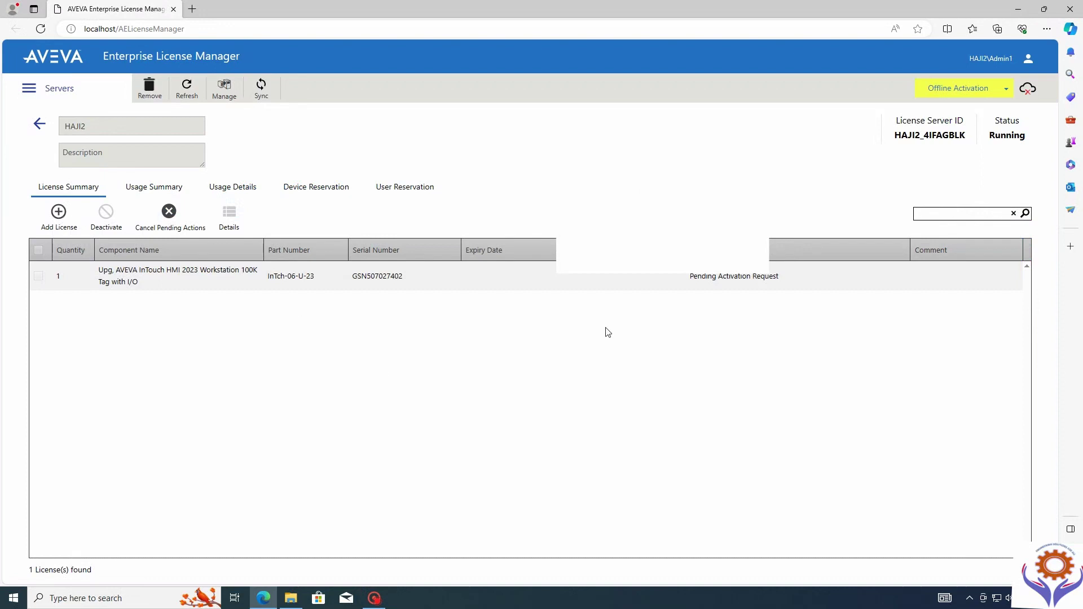
click(1004, 92)
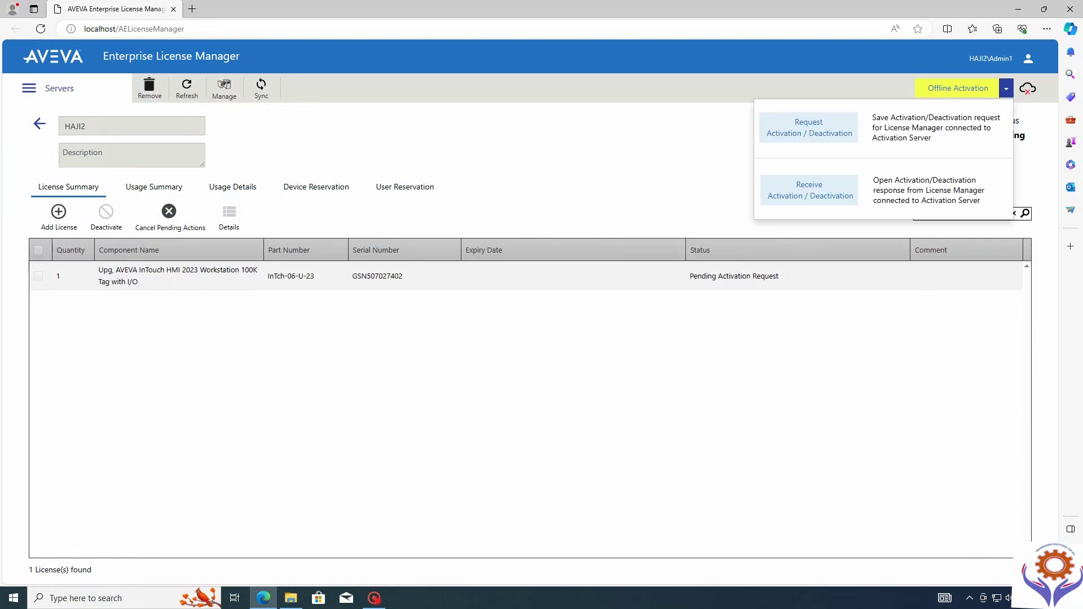
click(819, 129)
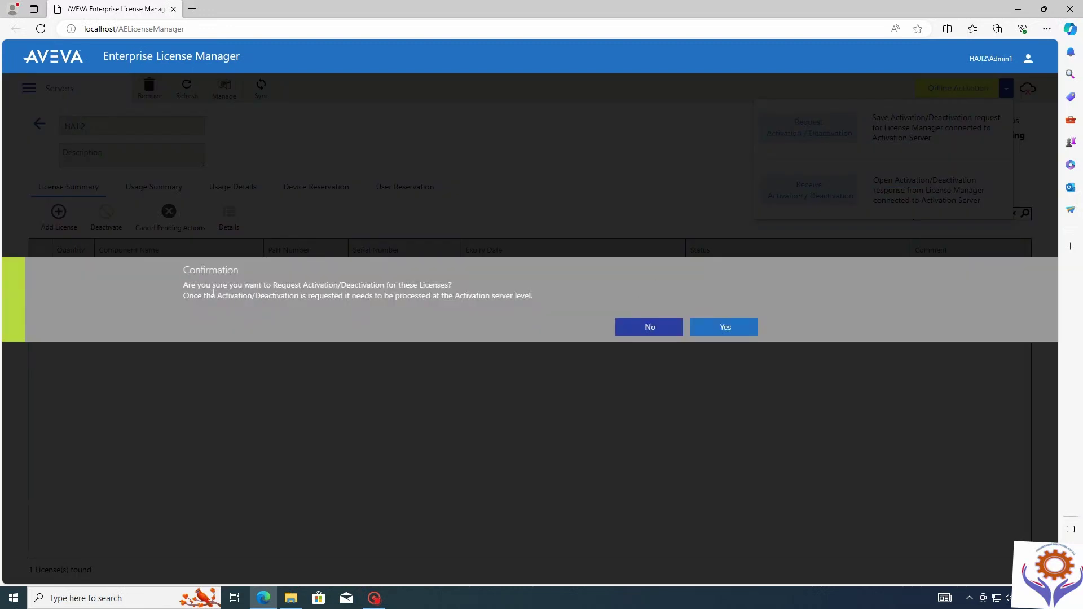
click(727, 329)
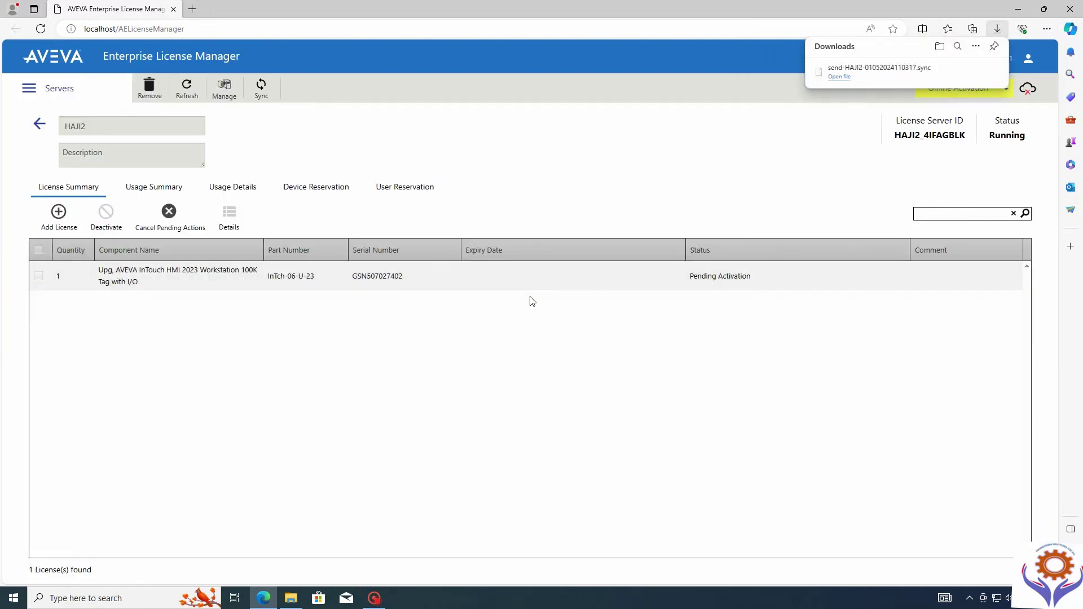
Locate the saved activation request .sync file in the Downloads folder, then close Explorer.
click(840, 76)
click(723, 183)
click(940, 46)
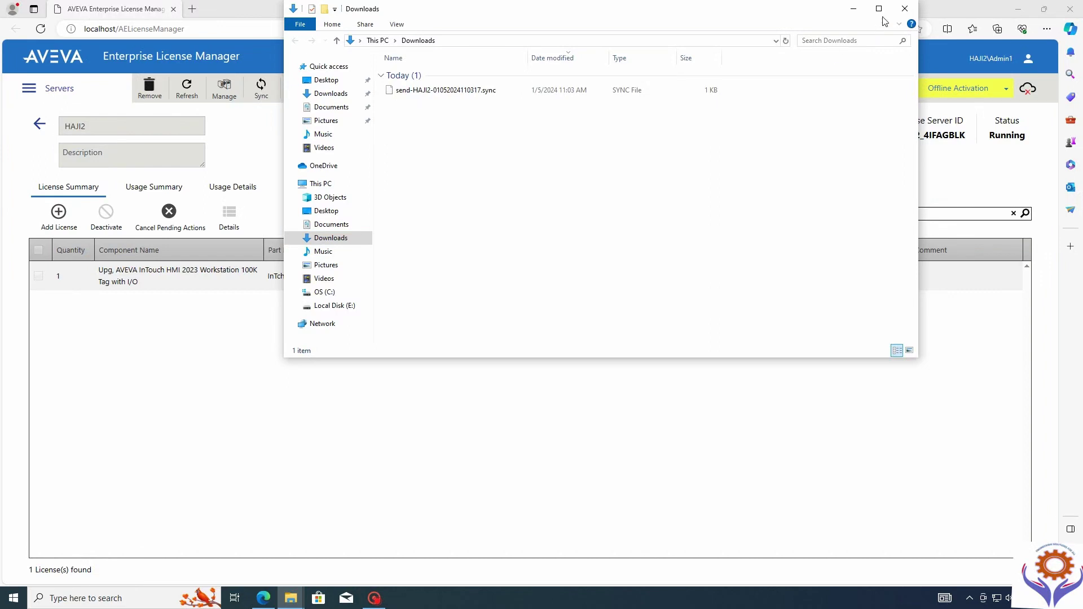
click(906, 10)
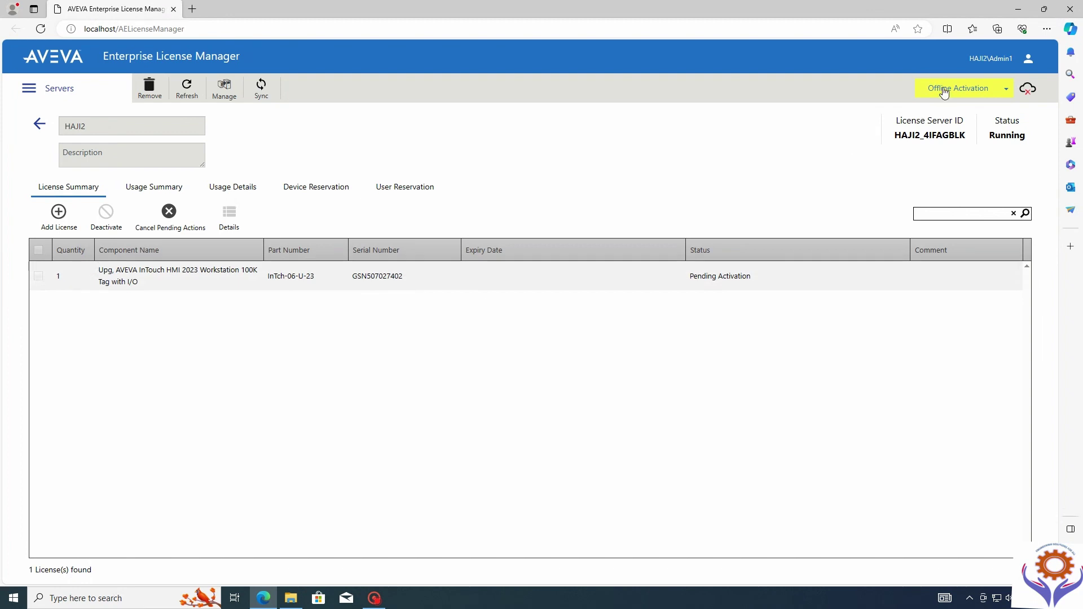
click(1007, 90)
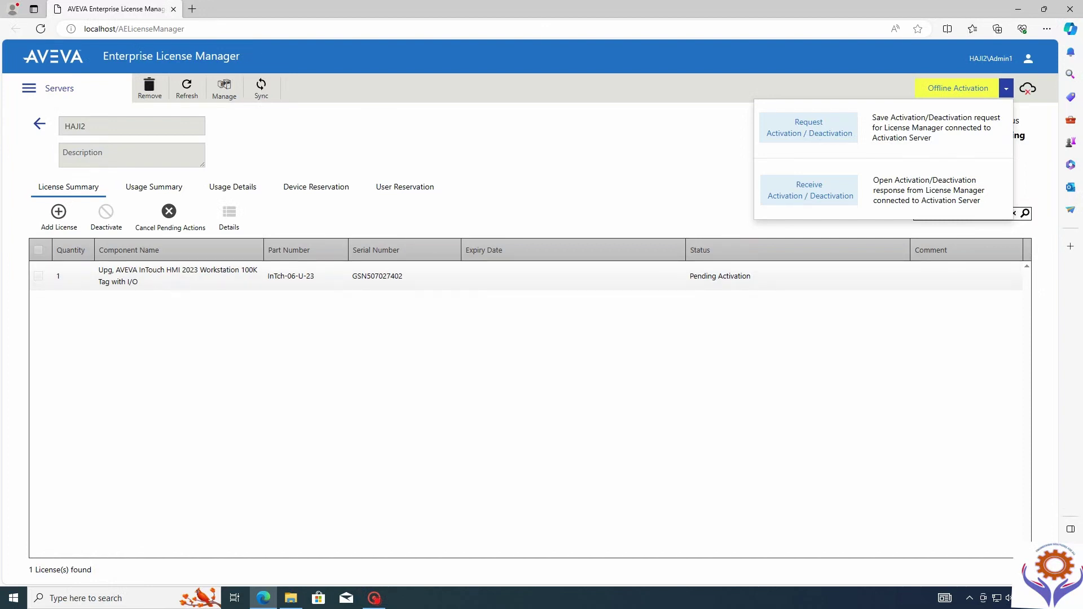
Try switching Activation settings to Online Activation and dismiss the offline-sync-in-progress warning.
click(28, 89)
click(28, 89)
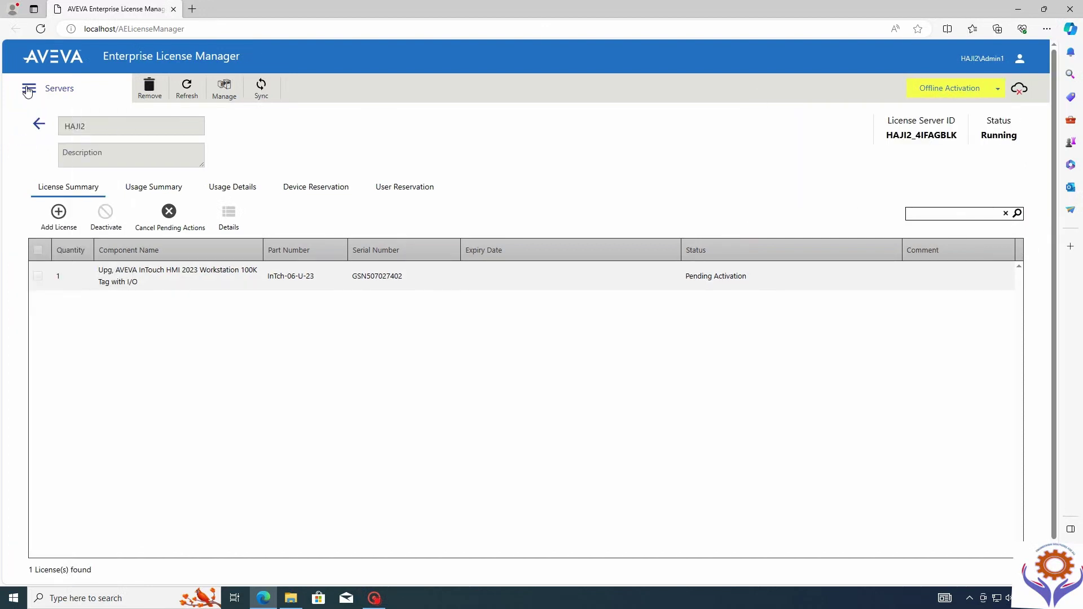
click(28, 89)
click(25, 138)
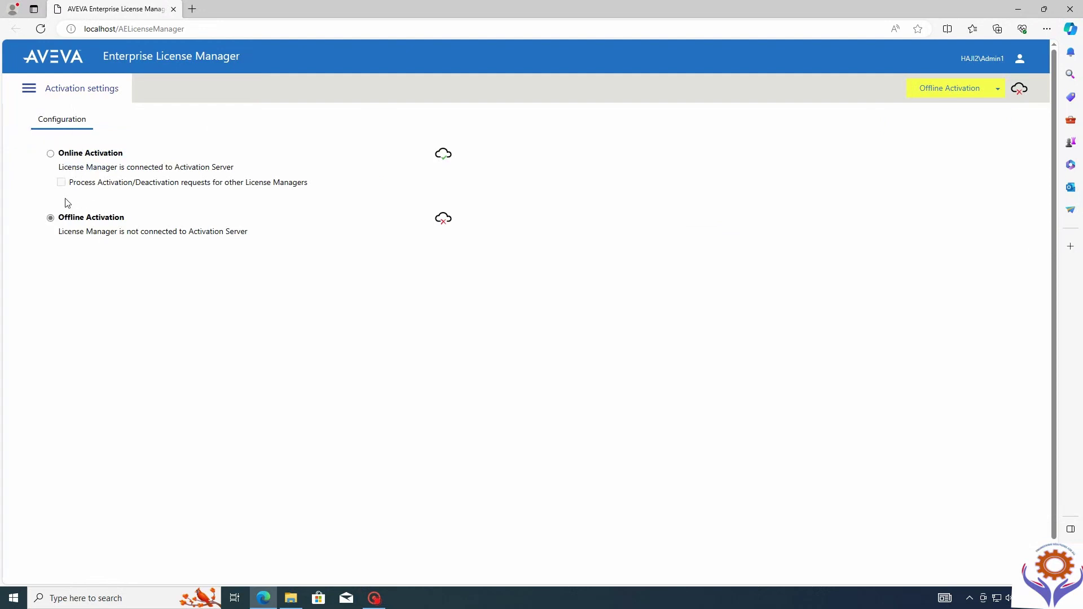
click(51, 153)
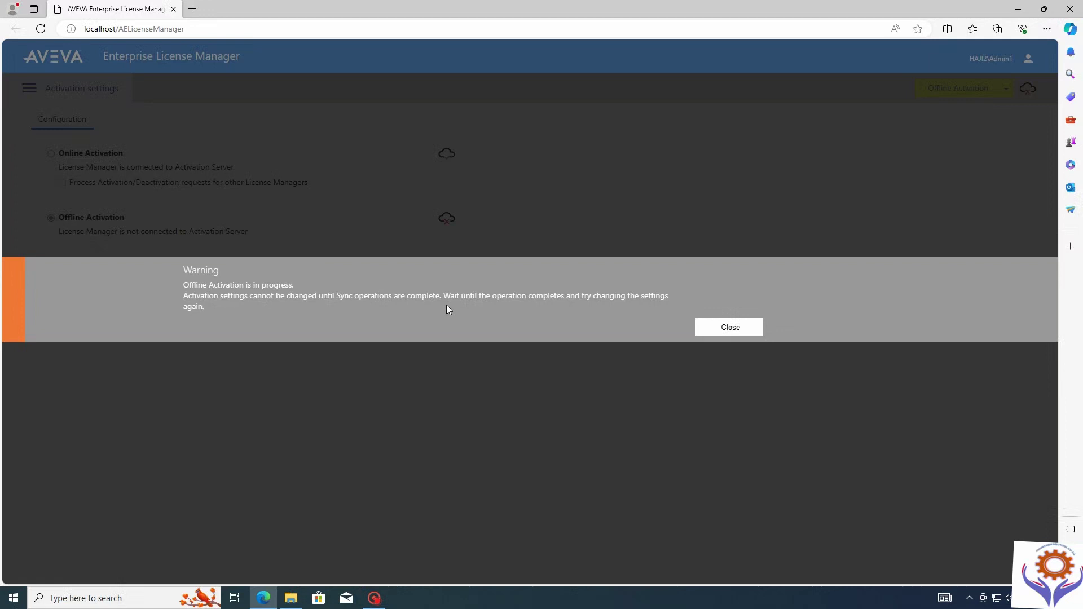
click(720, 327)
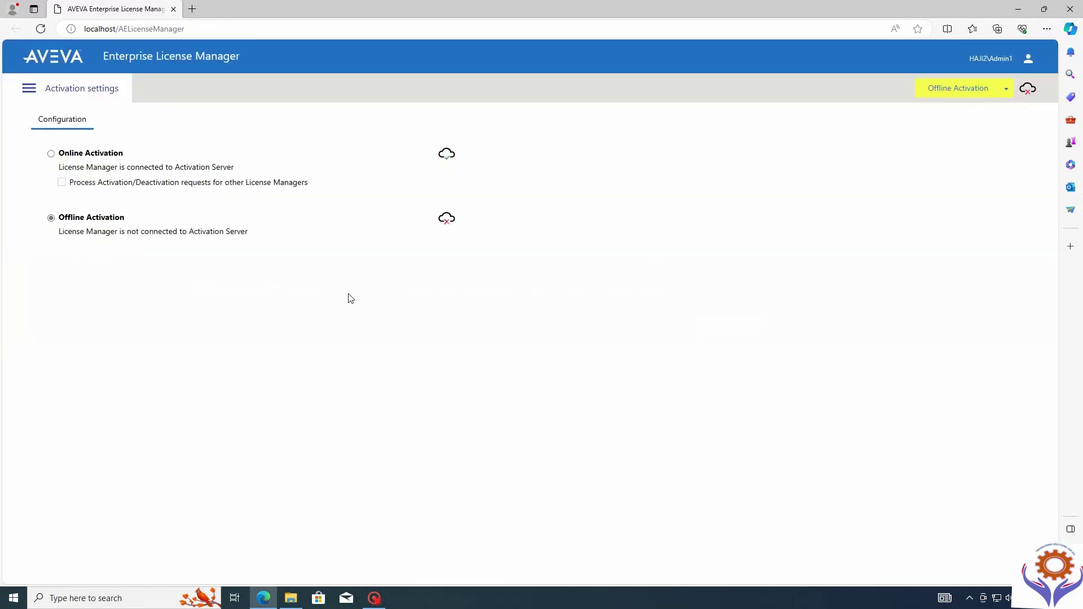
click(29, 92)
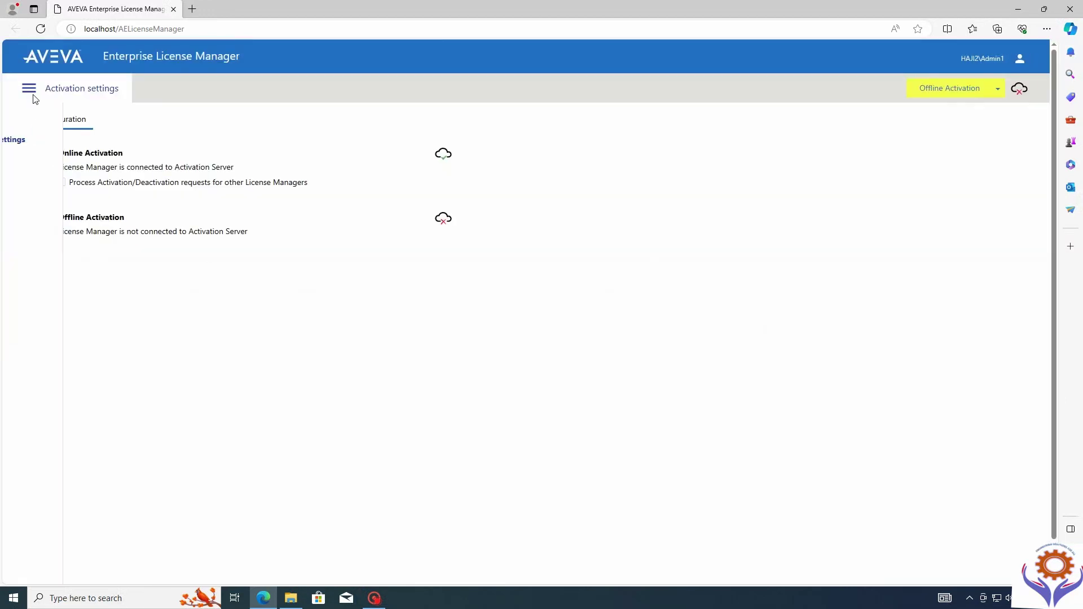
click(682, 309)
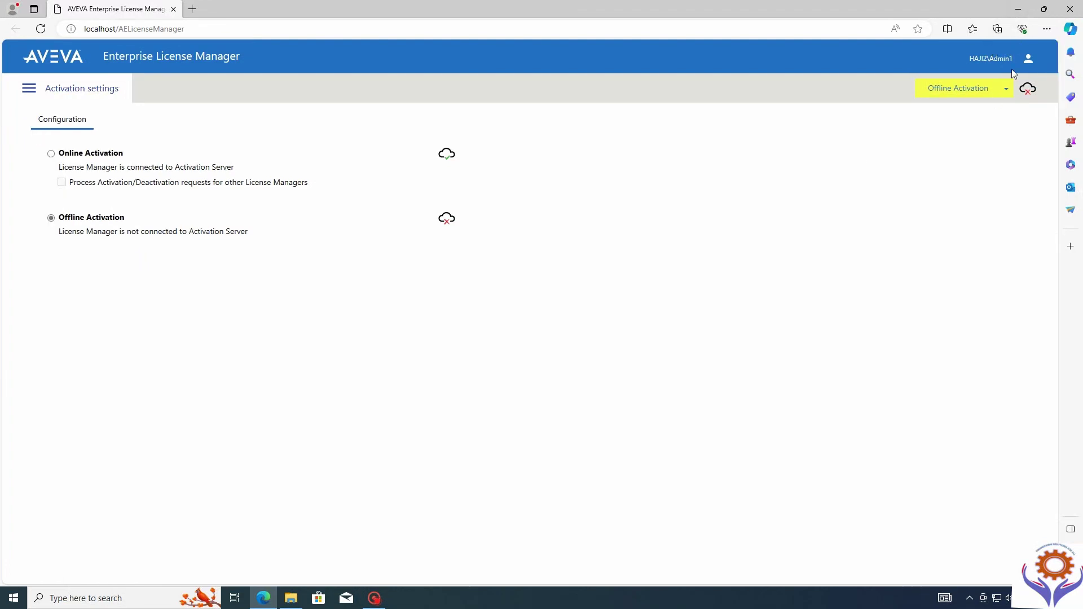
Select the send-HAJI2 .sync file on the AVEVA License Activation site and enter the captcha.
click(192, 9)
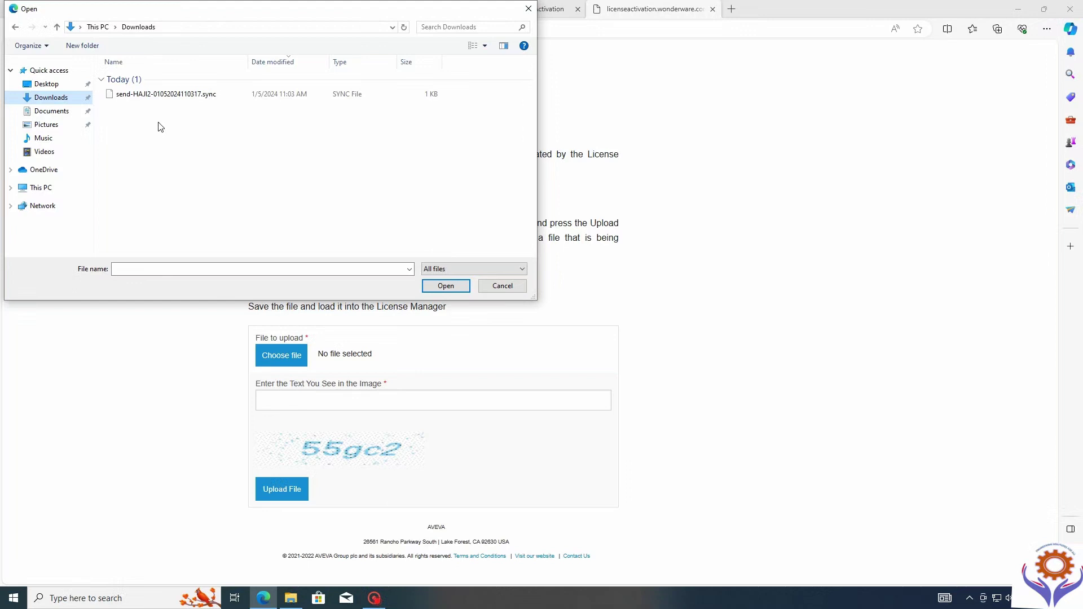
click(153, 99)
double_click(153, 99)
click(344, 401)
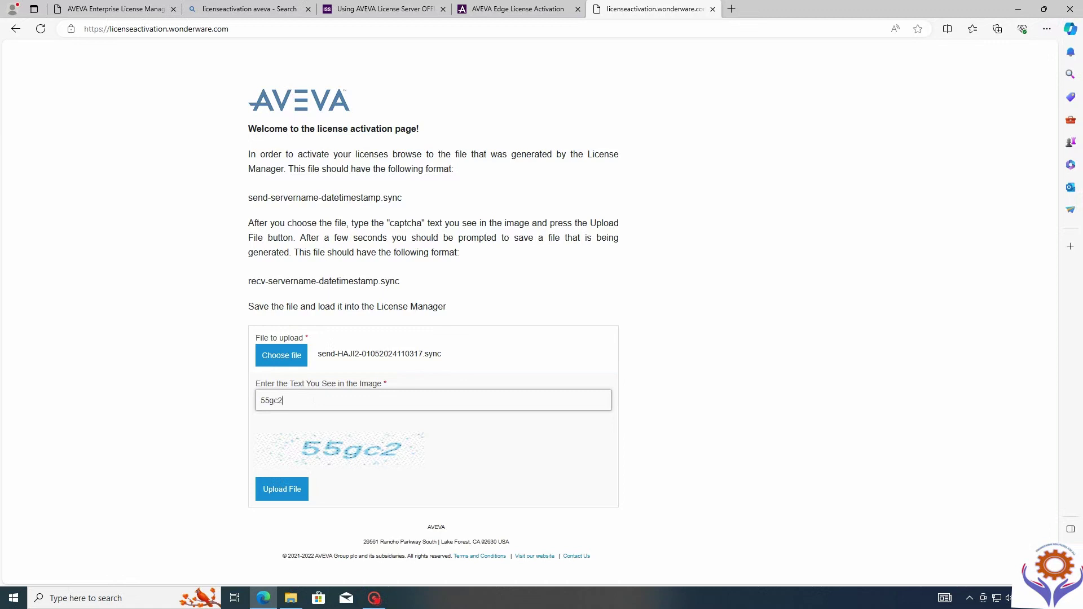
Upload the file, obtain the recv-HAJI2 .sync response in Downloads, and return to License Manager.
click(281, 489)
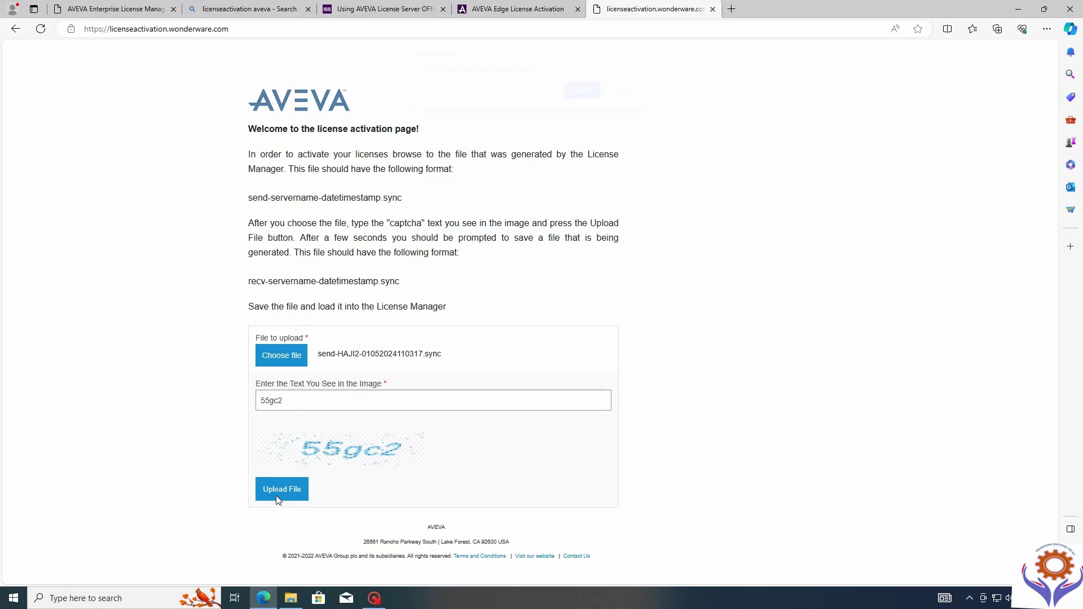
click(583, 90)
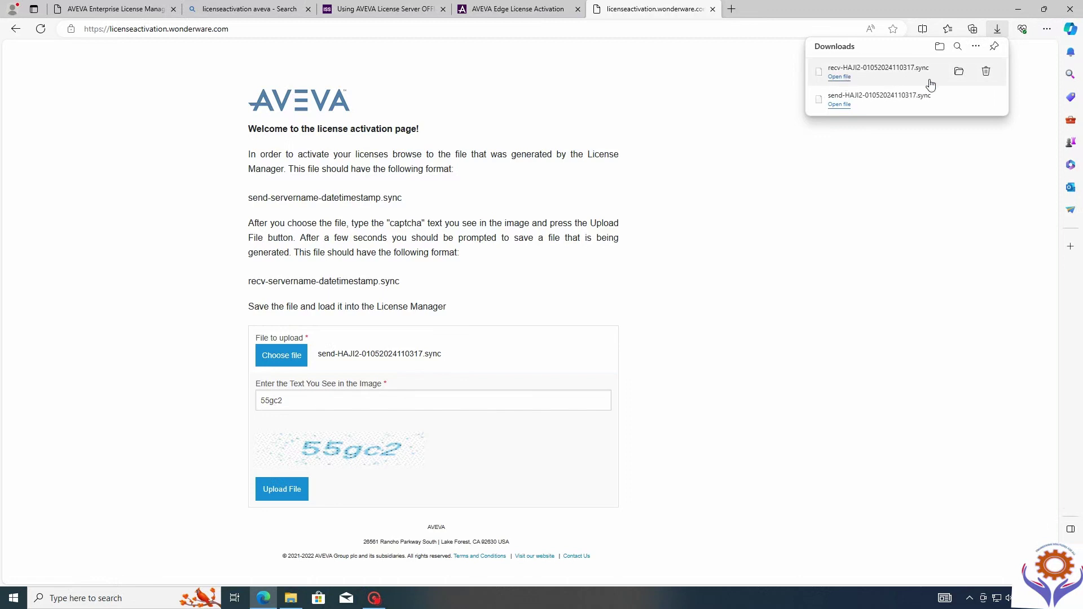
click(959, 71)
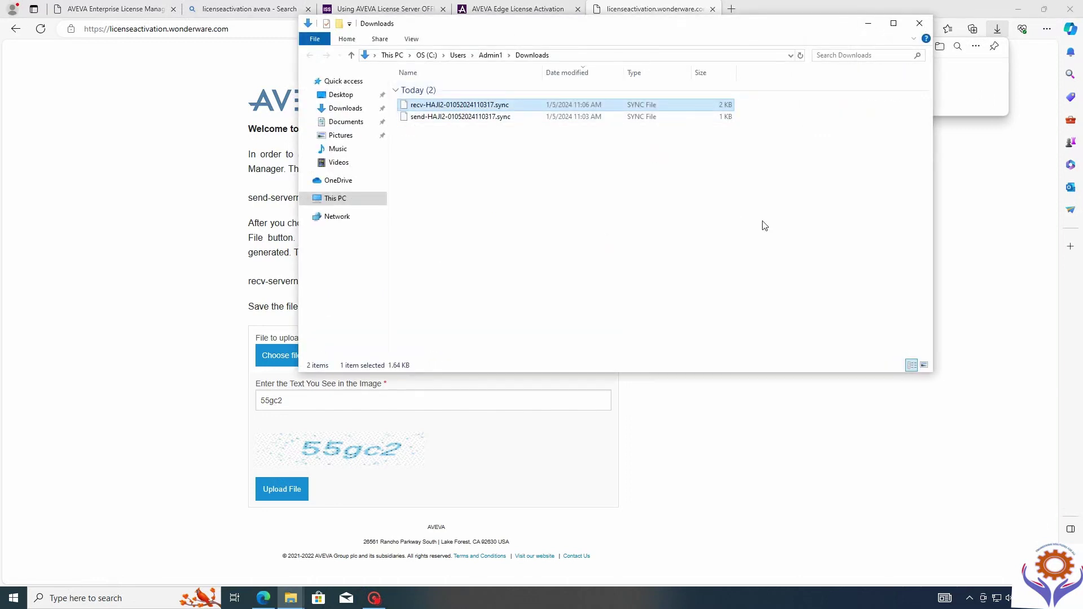
click(1008, 213)
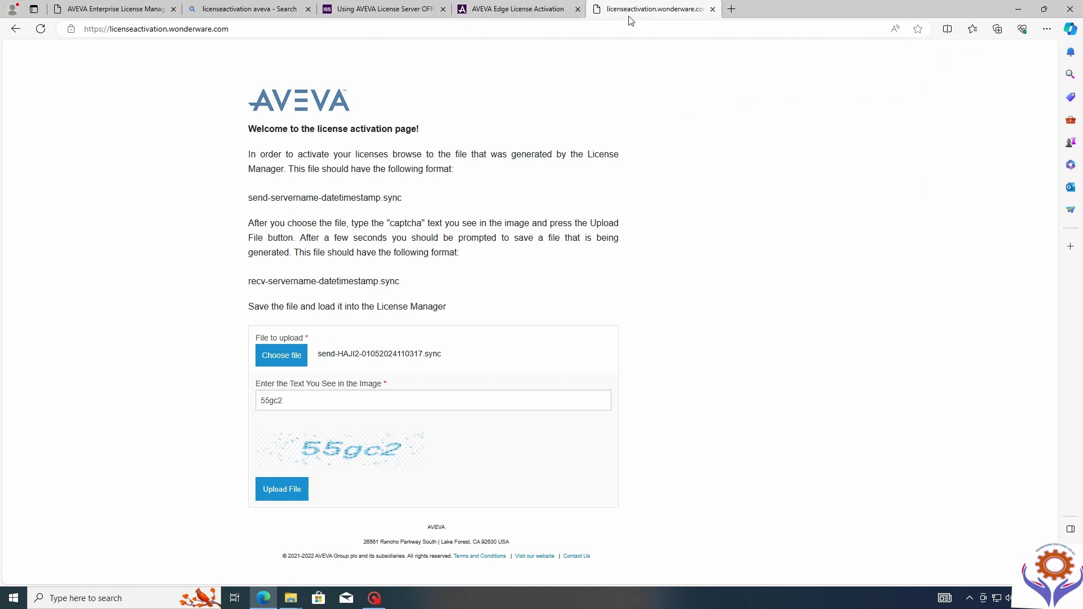
click(105, 9)
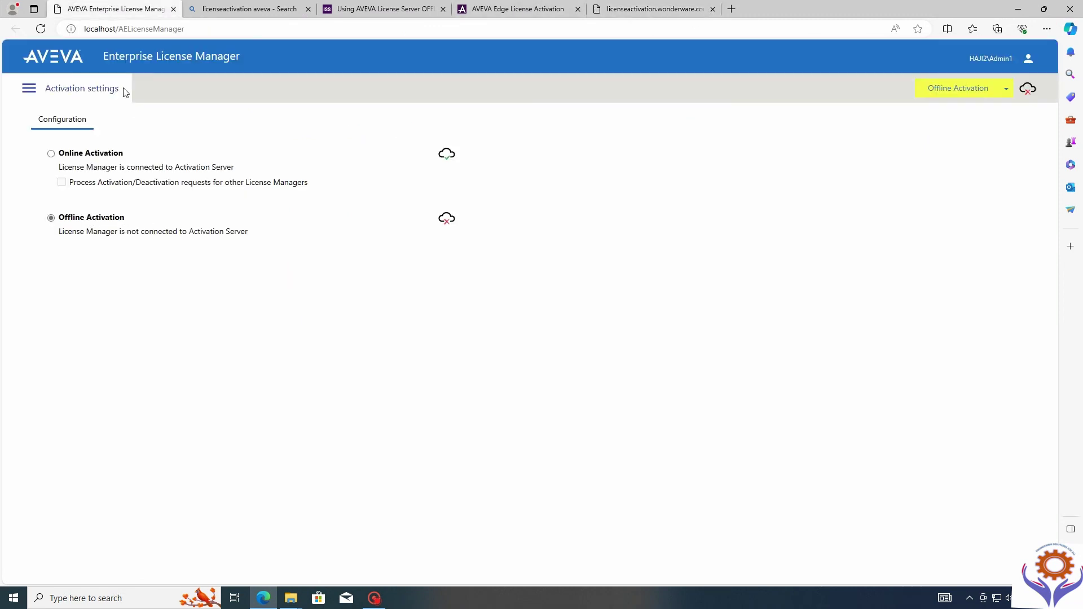
Receive the recv-HAJI2 .sync file on HAJI2, activating InTouch HMI 2023 with Perpetual expiry.
click(29, 88)
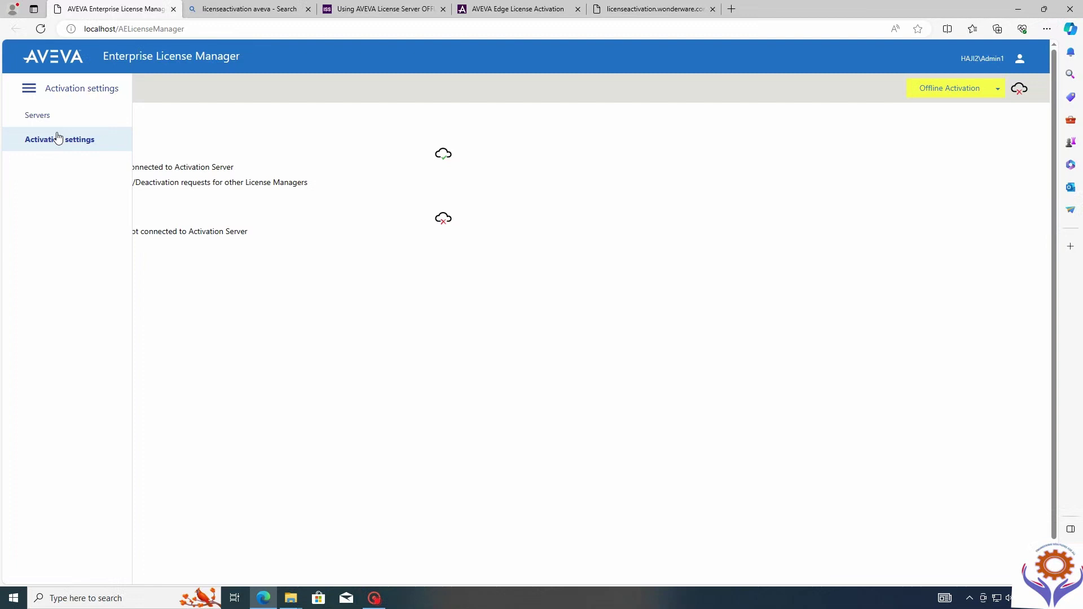
click(45, 121)
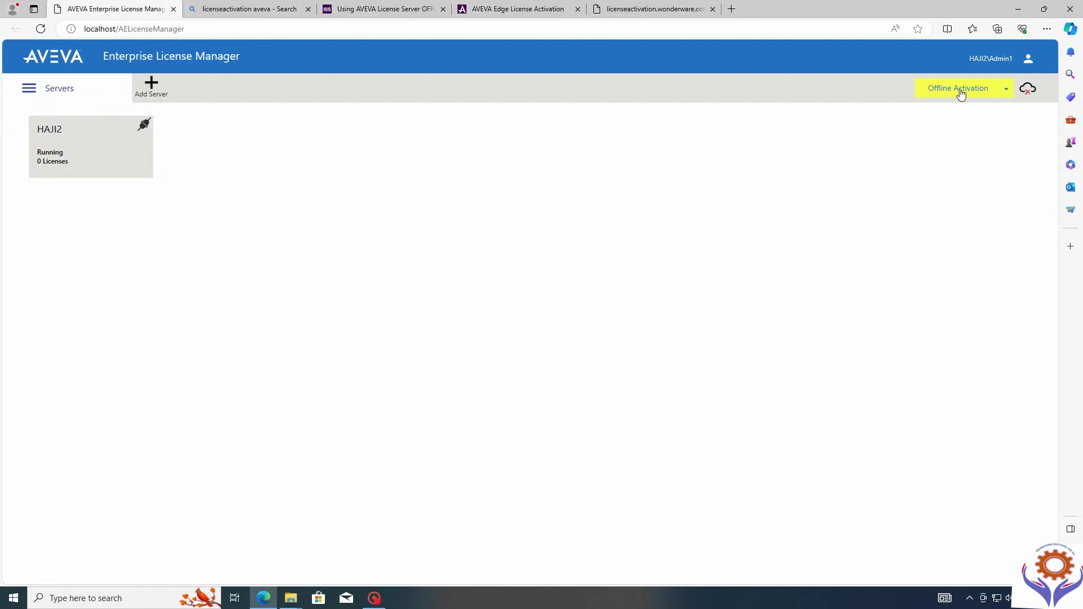
click(47, 160)
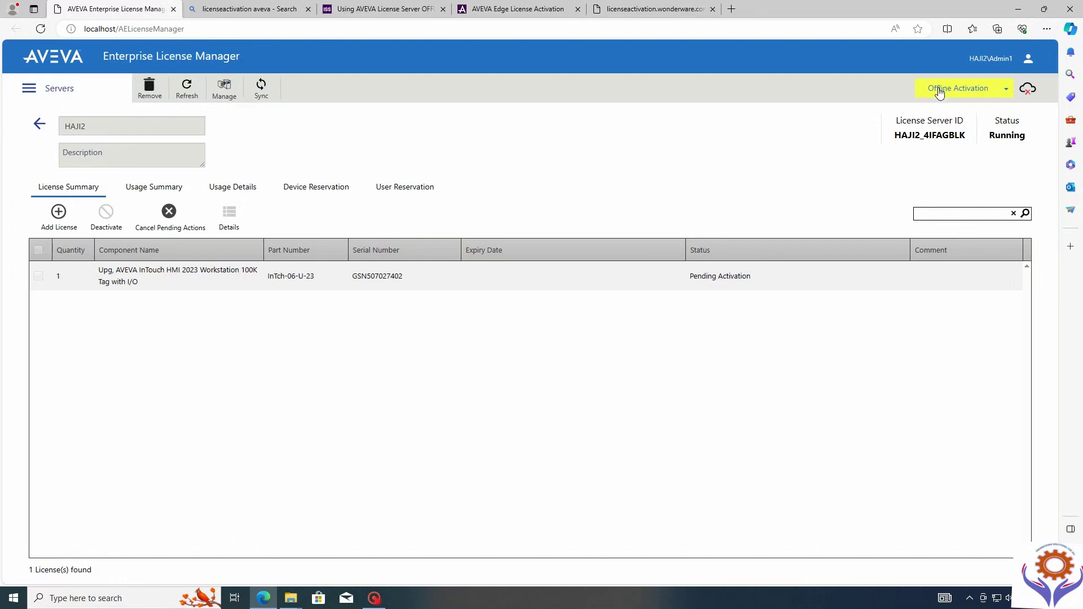
click(1007, 88)
click(794, 192)
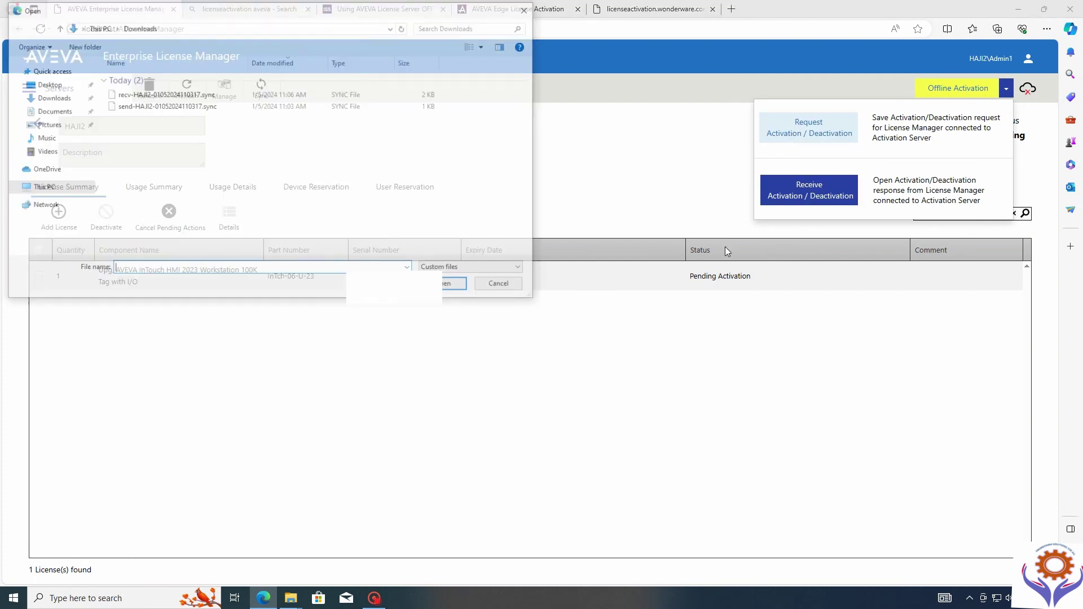
double_click(163, 95)
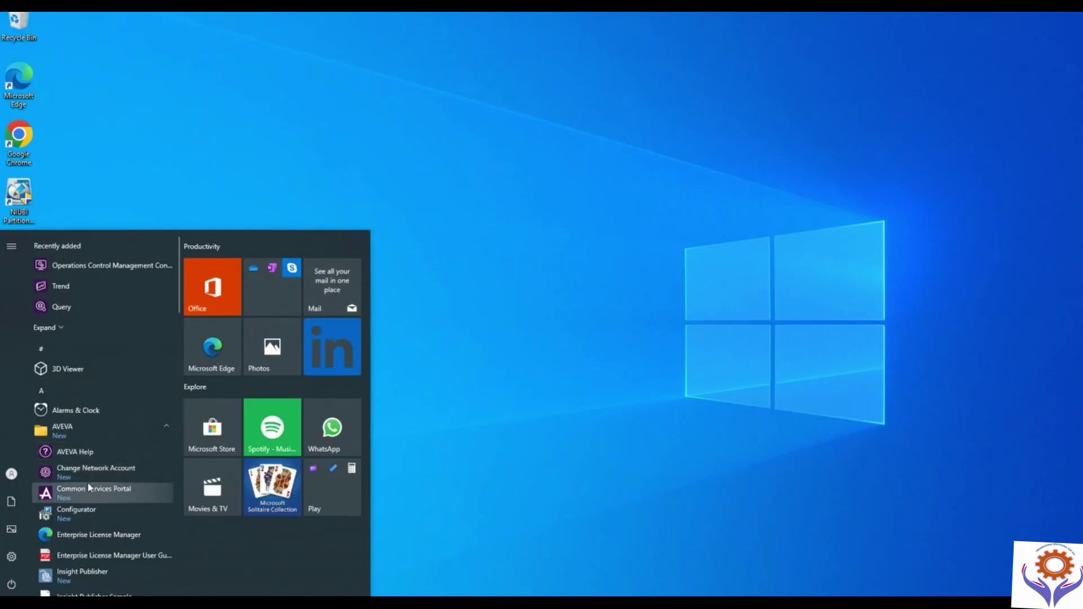
Open Enterprise License Manager from the AVEVA Start menu folder in Microsoft Edge.
scroll(88, 487, down, 3)
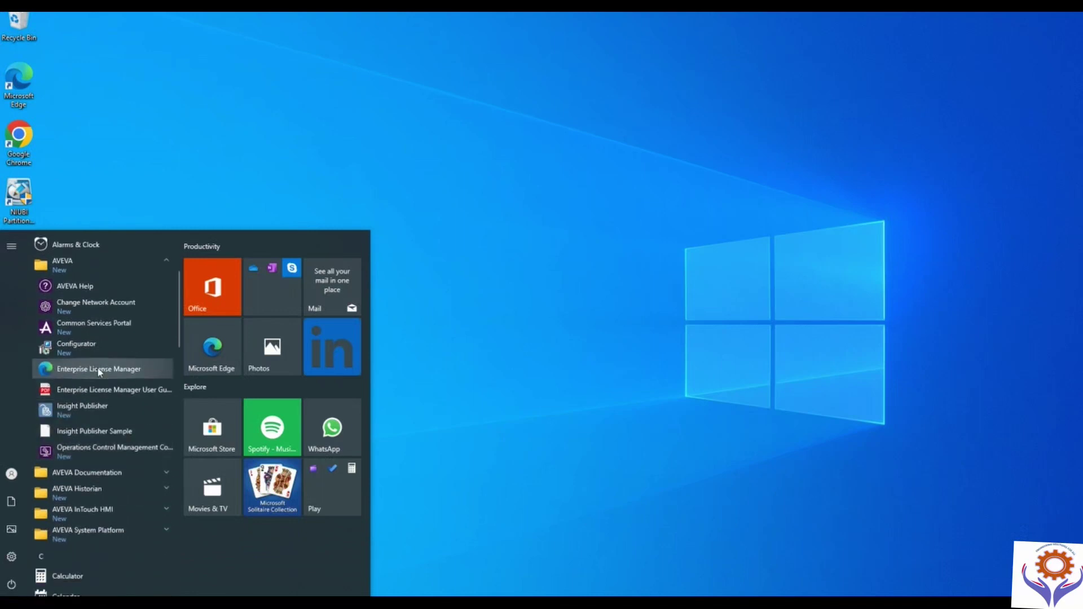
click(99, 370)
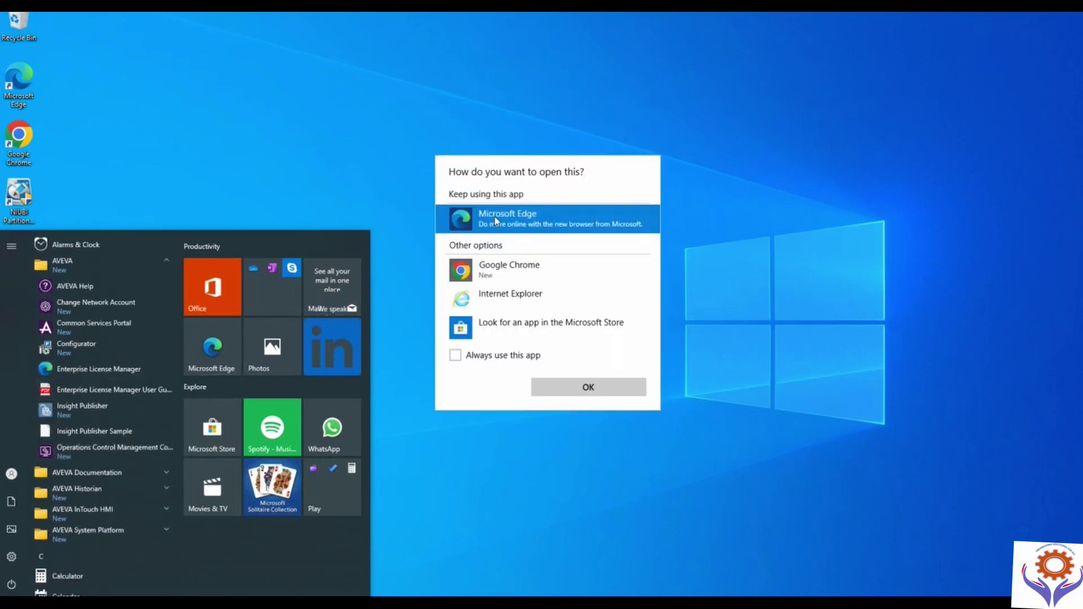
double_click(495, 221)
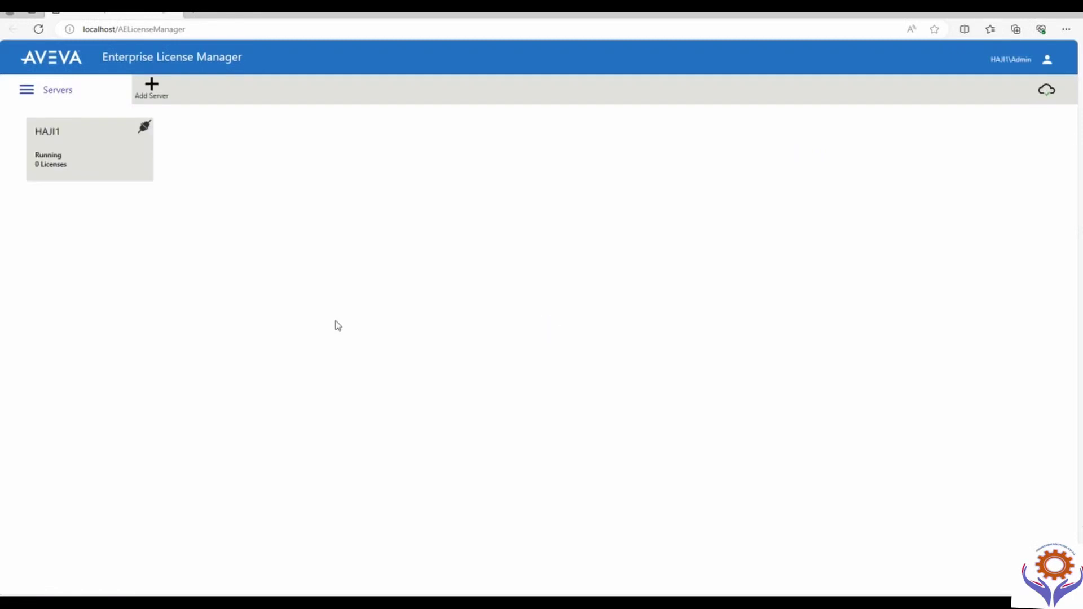
Add a license to server HAJI1 from the licenses XML file in E:\Wonderware.
click(44, 144)
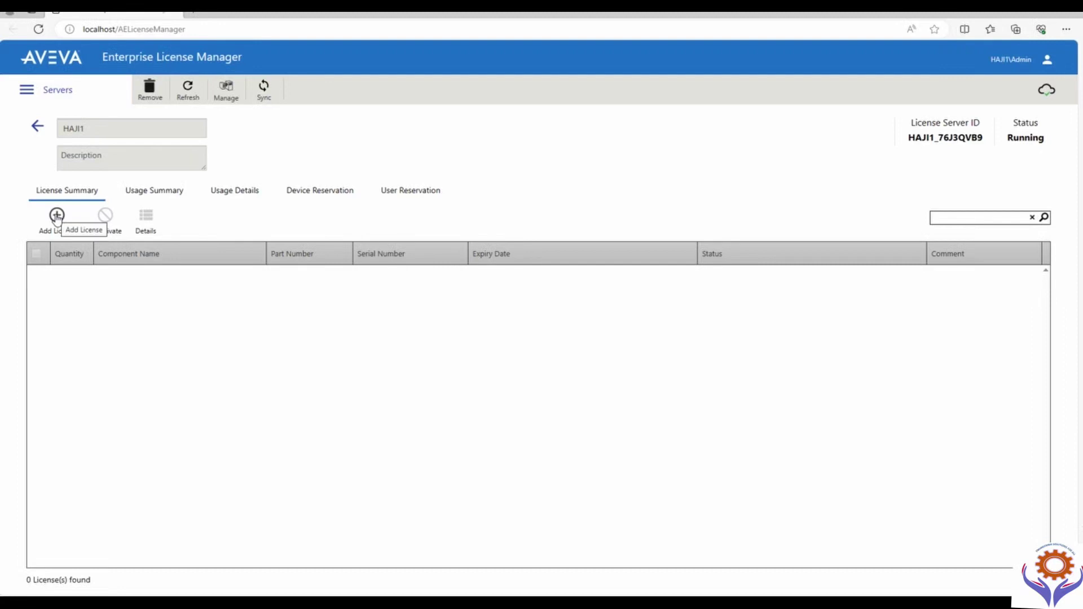
click(57, 218)
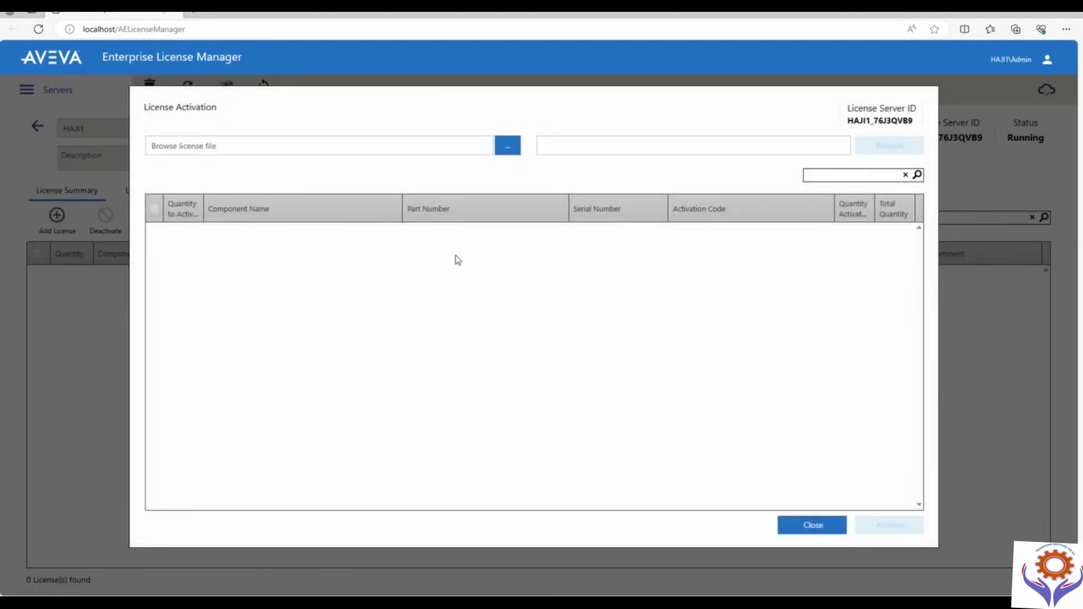
click(508, 148)
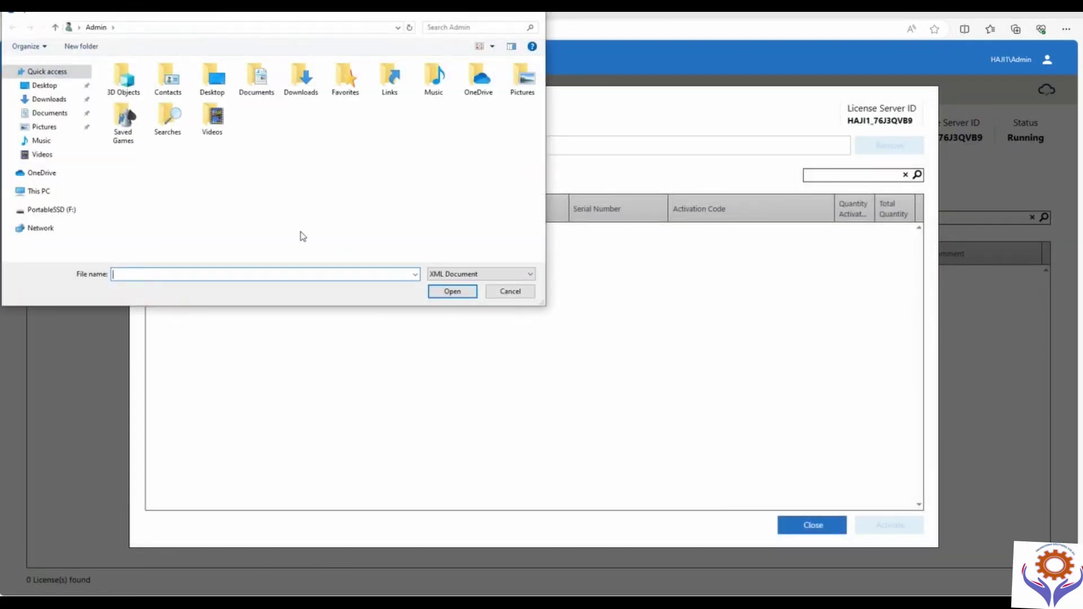
click(35, 191)
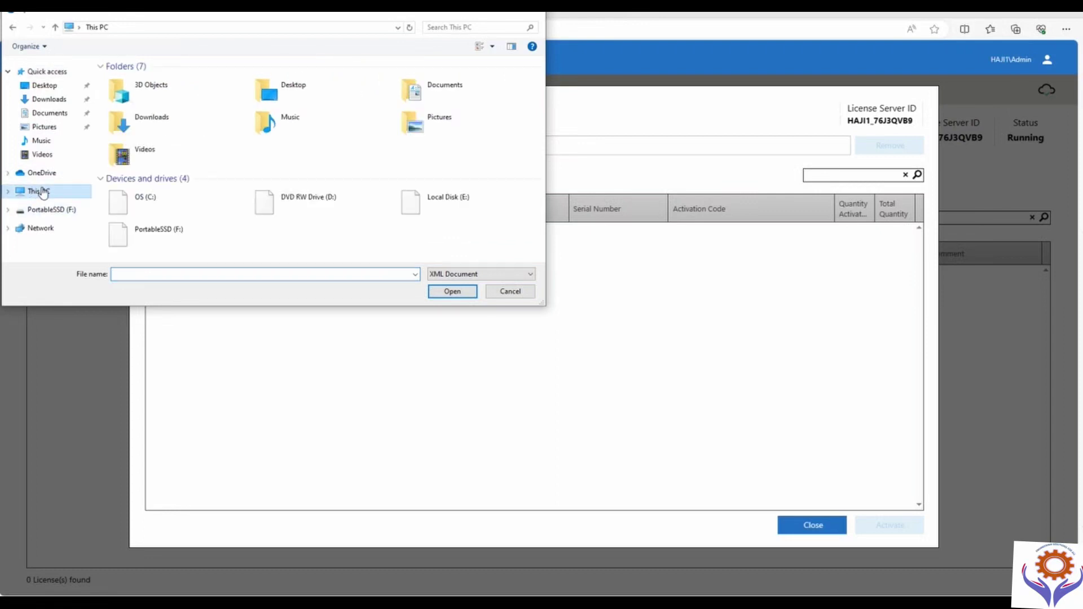
double_click(432, 198)
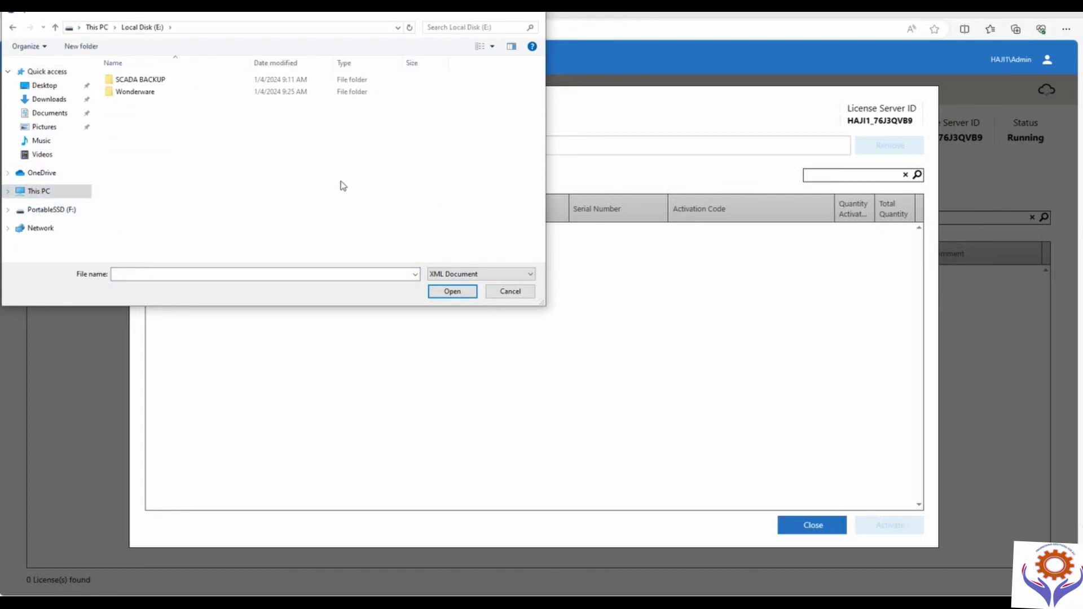
click(129, 93)
double_click(131, 93)
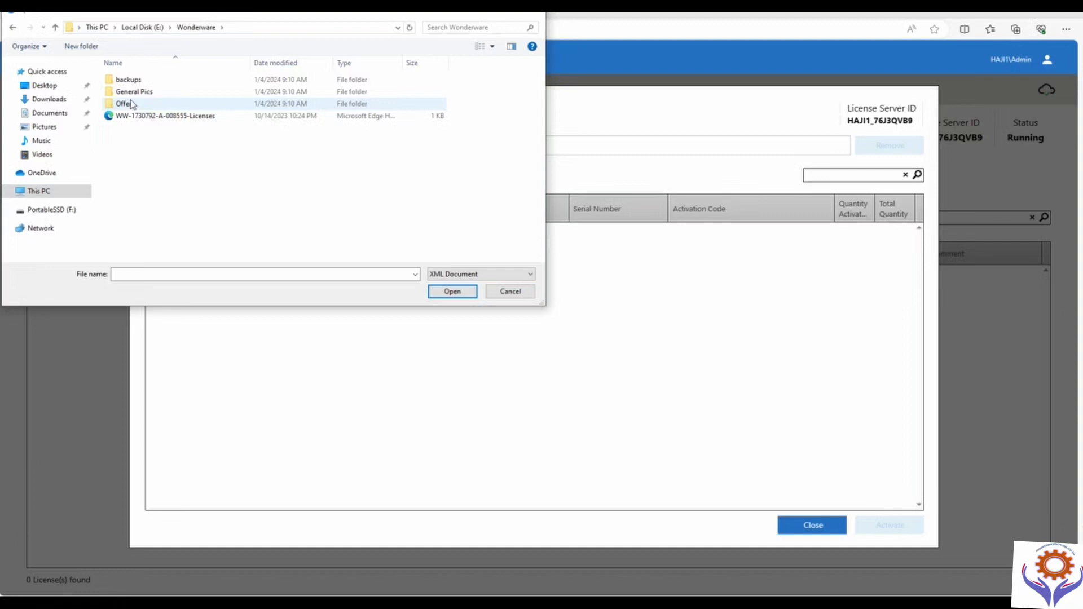
double_click(138, 114)
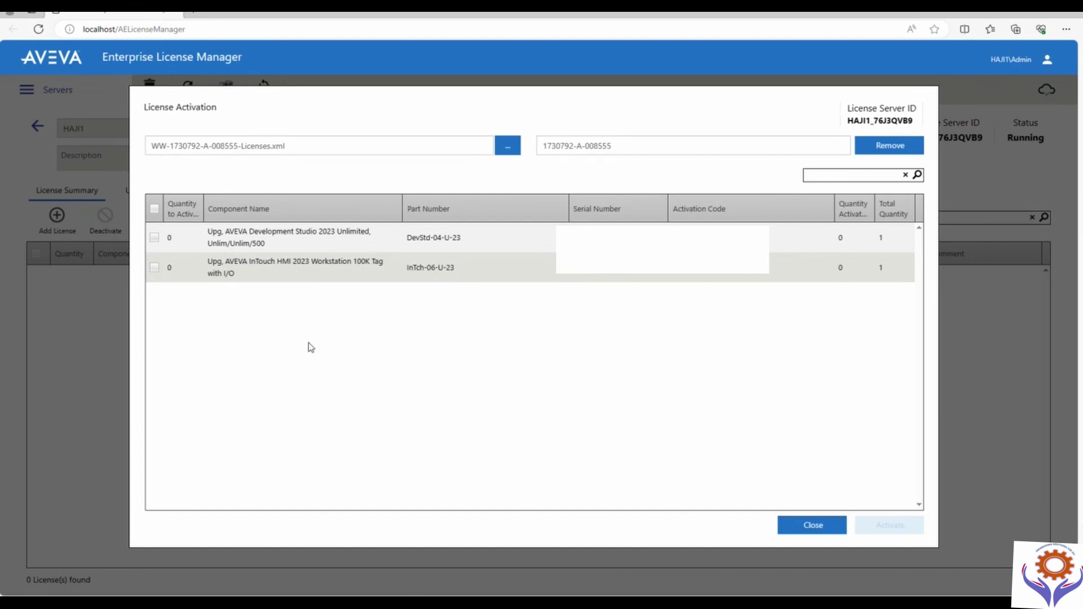
Select the Development Studio 2023 license in the License Activation dialog and activate it.
click(155, 240)
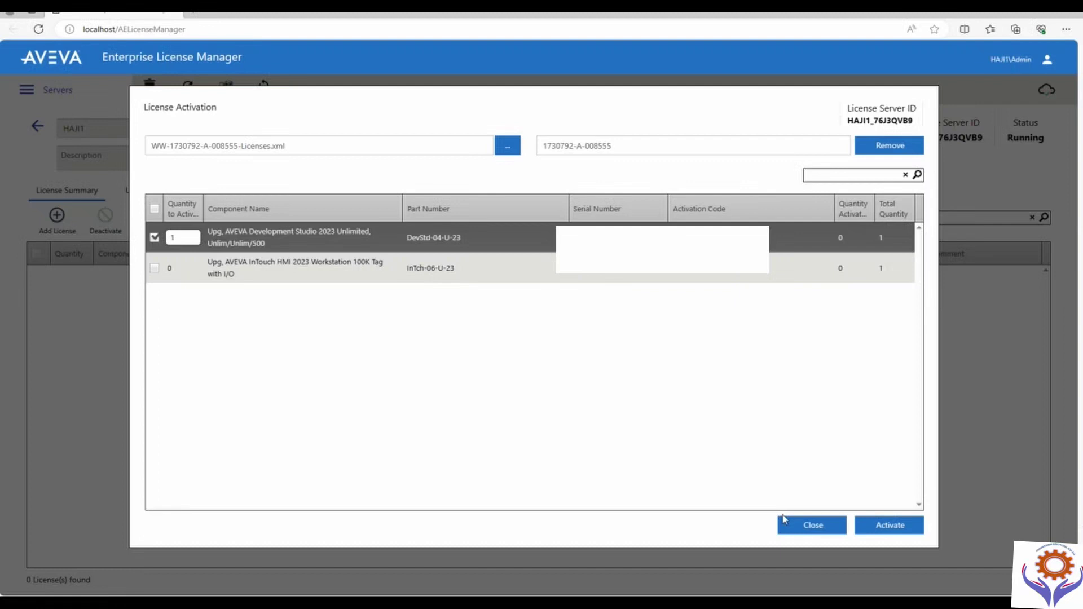
click(884, 527)
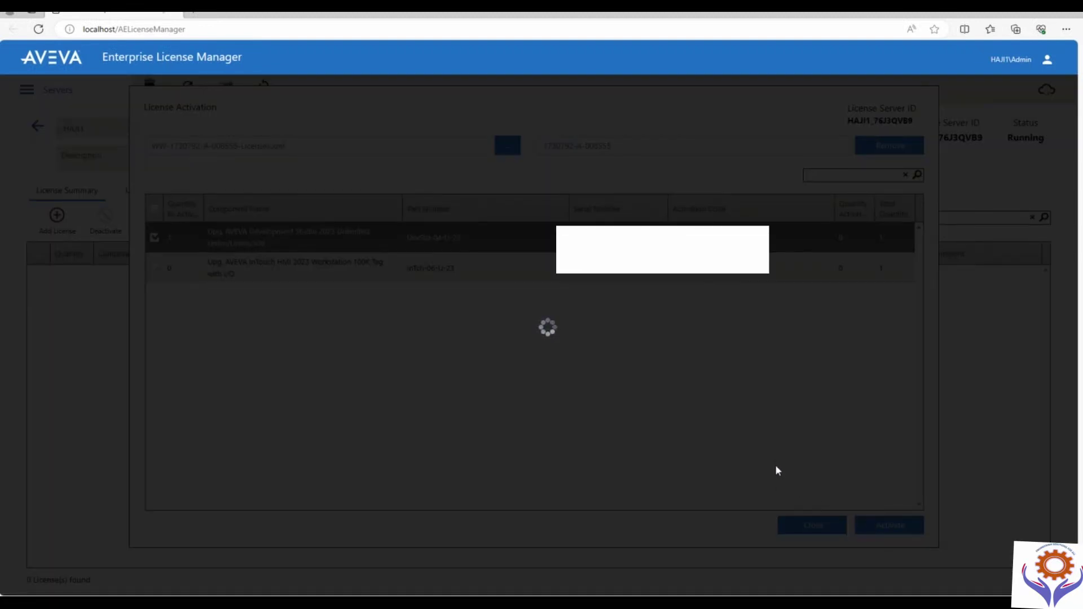